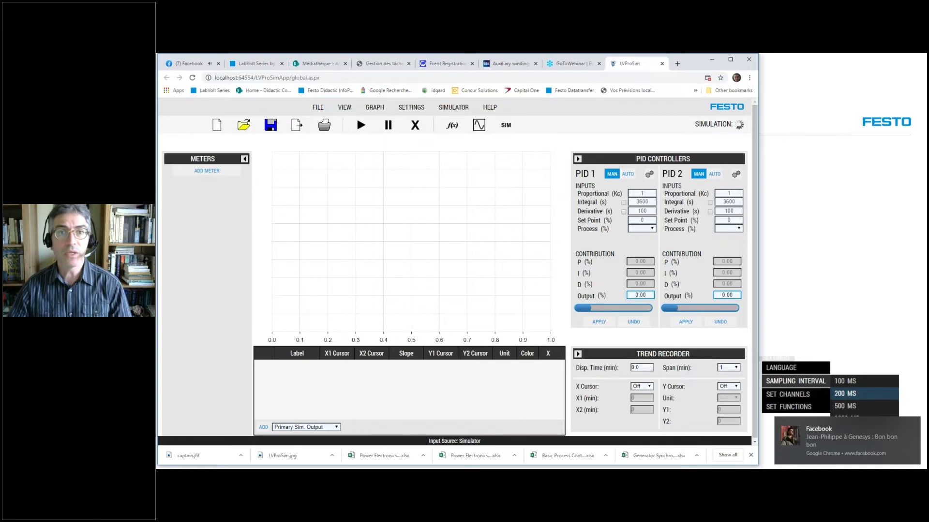
- Open the simulator and compare the PID1, PID2 and cascade block diagrams, finishing on the PID1 configuration
click(455, 107)
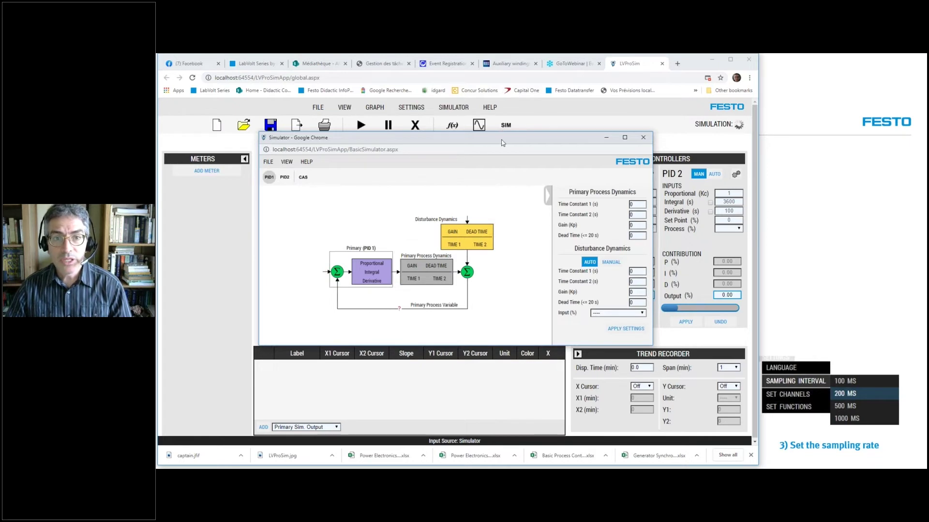
drag(502, 142, 505, 160)
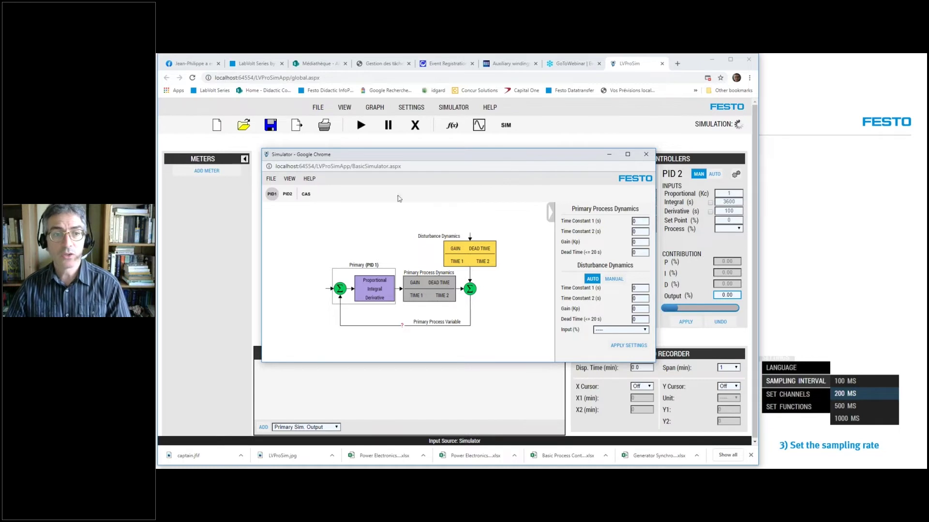
click(285, 195)
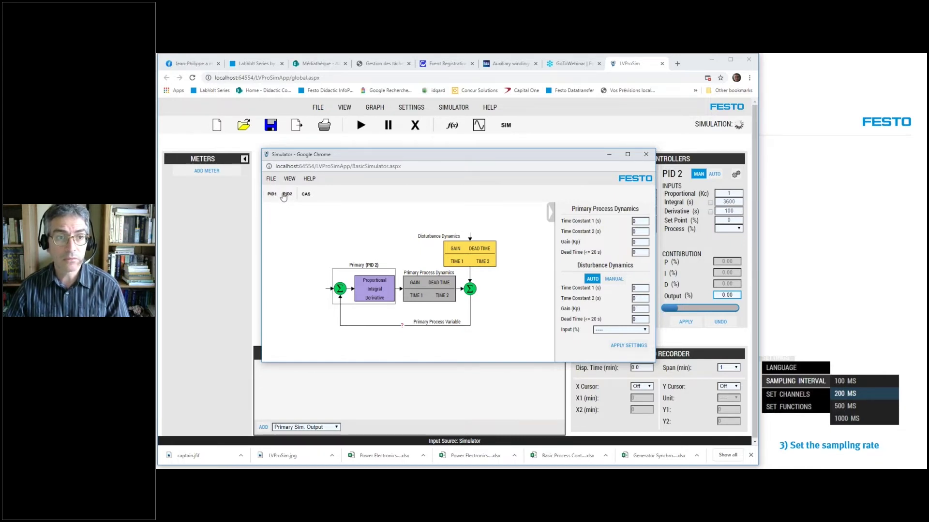
click(272, 194)
click(306, 194)
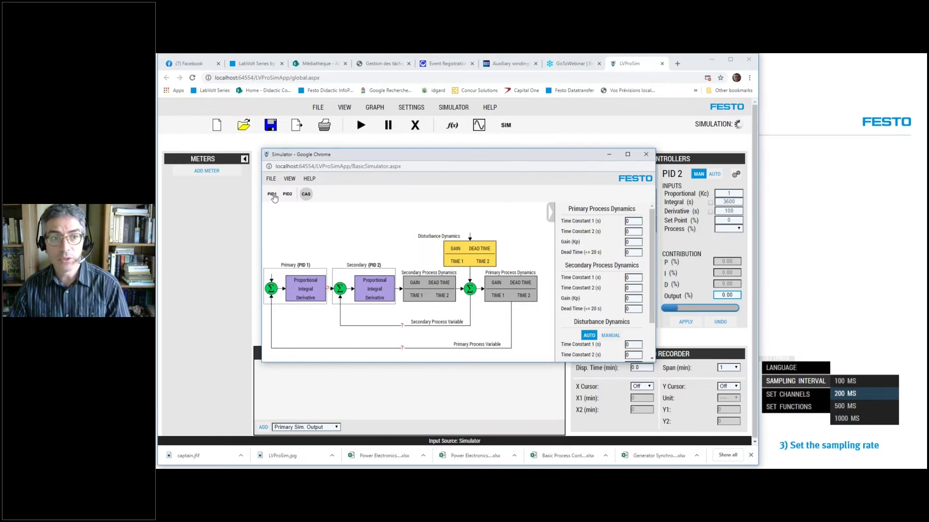
click(273, 195)
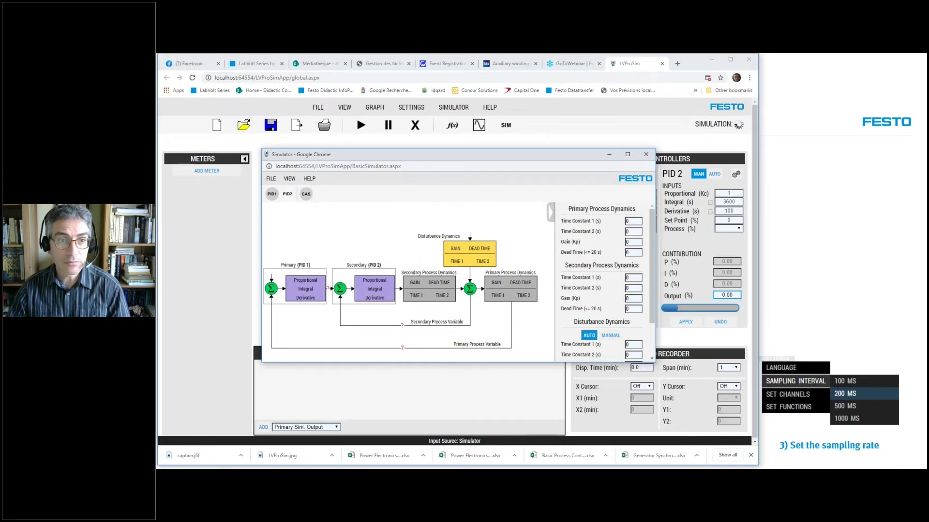
click(305, 195)
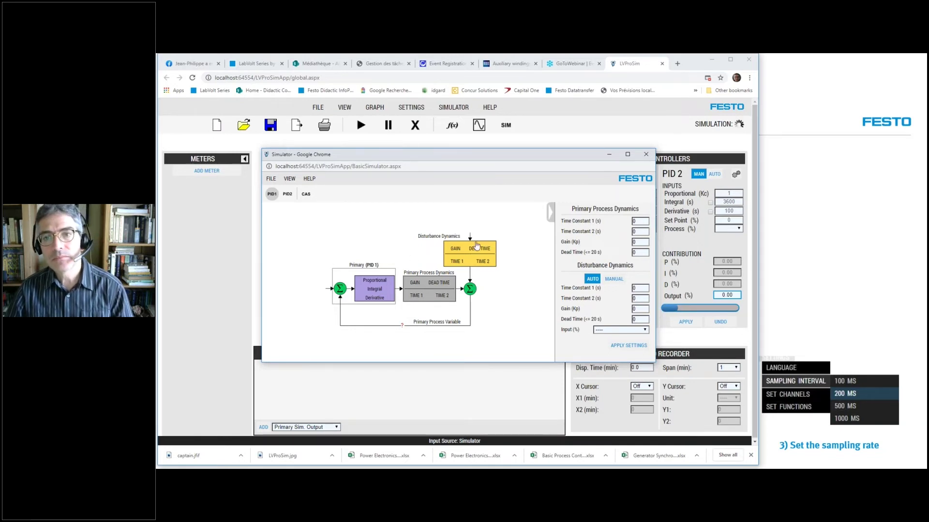
- Set the primary process dynamics to Time Constant 1 of 10 s, gain 0.57 and dead time 2.8 s
click(644, 221)
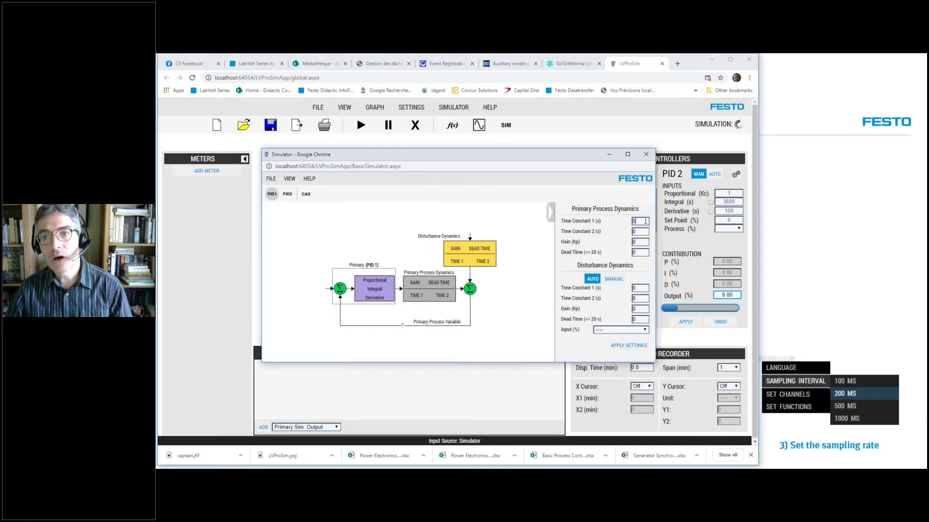
drag(636, 221, 627, 225)
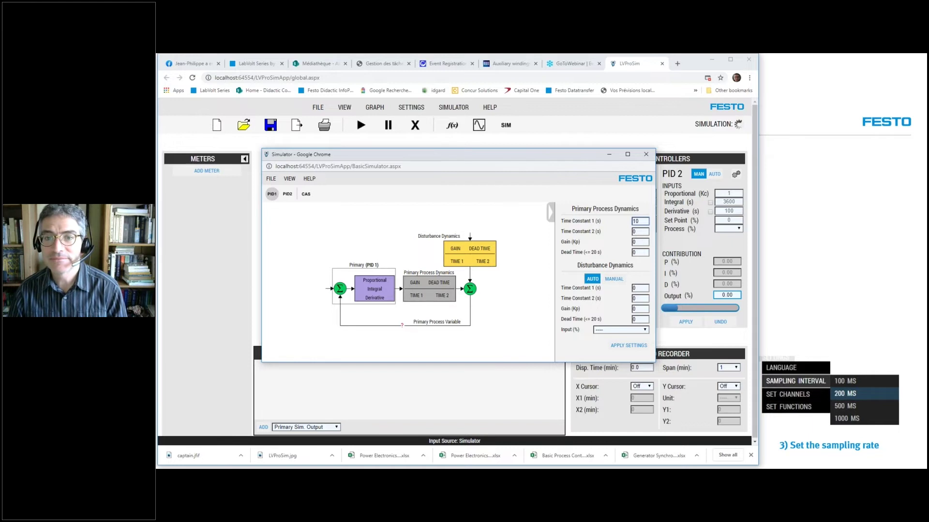
click(644, 240)
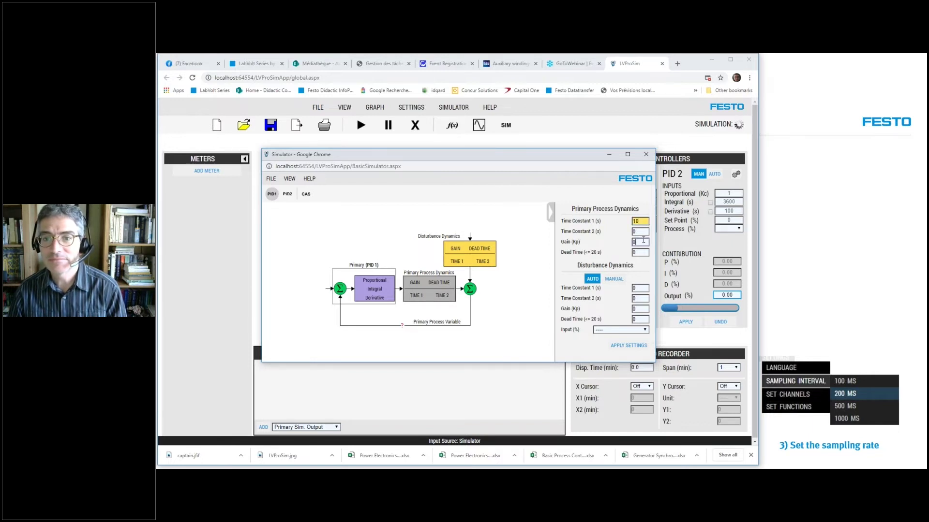
double_click(643, 240)
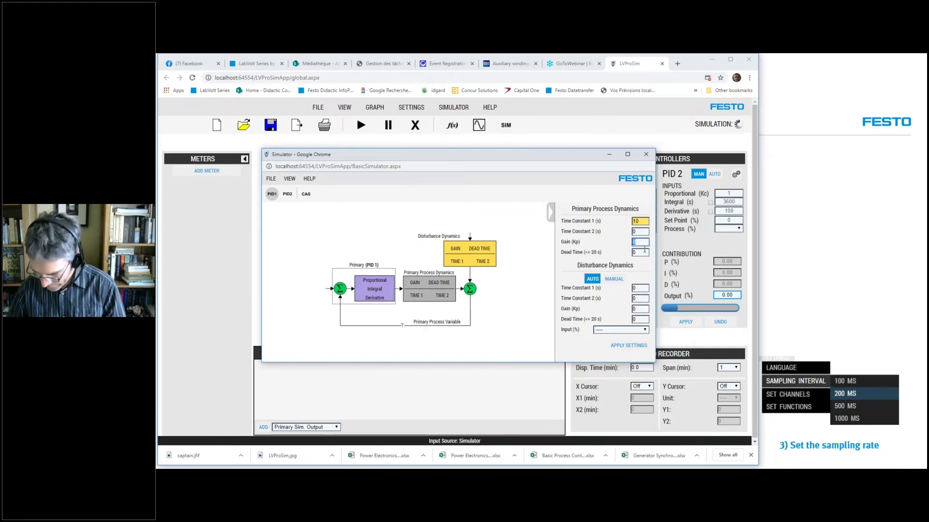
text(0.57)
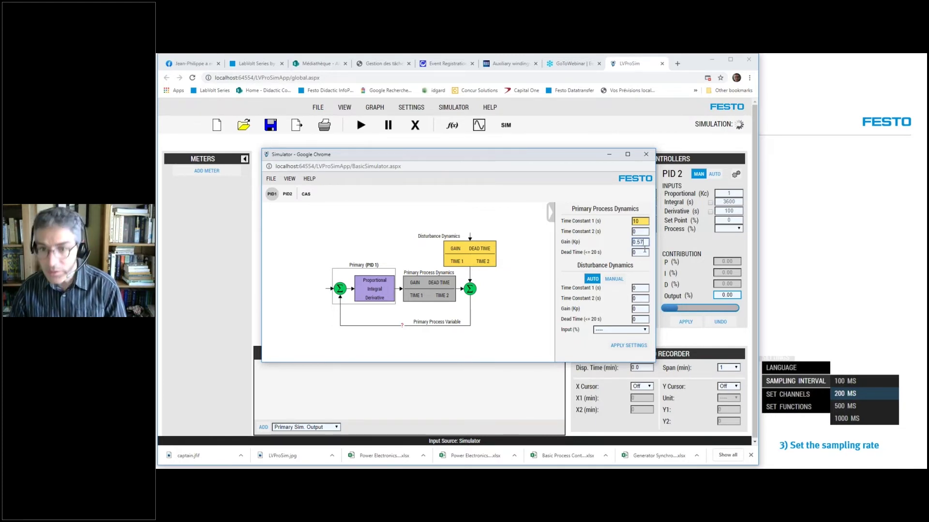
key(Tab)
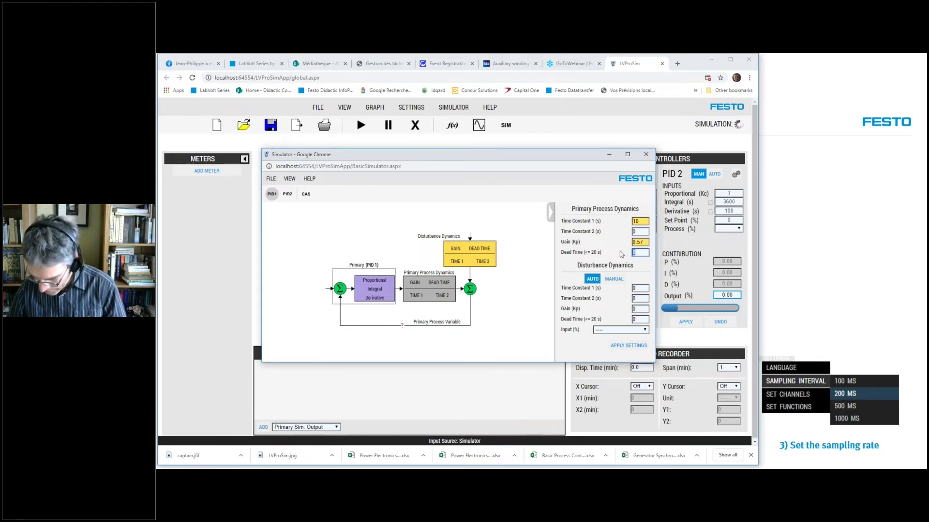
text(2.8)
key(Tab)
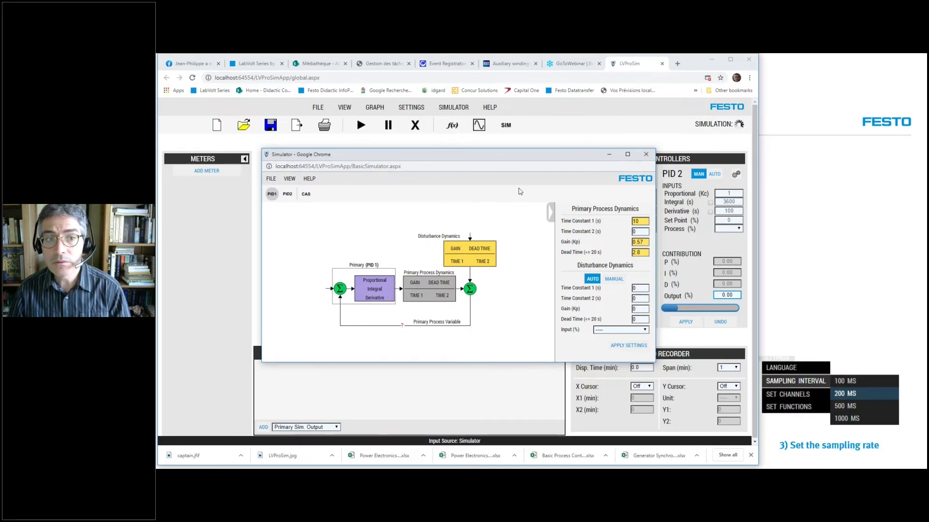
- Show the process blocks as transfer functions, apply the simulator settings and close the simulator window
click(430, 296)
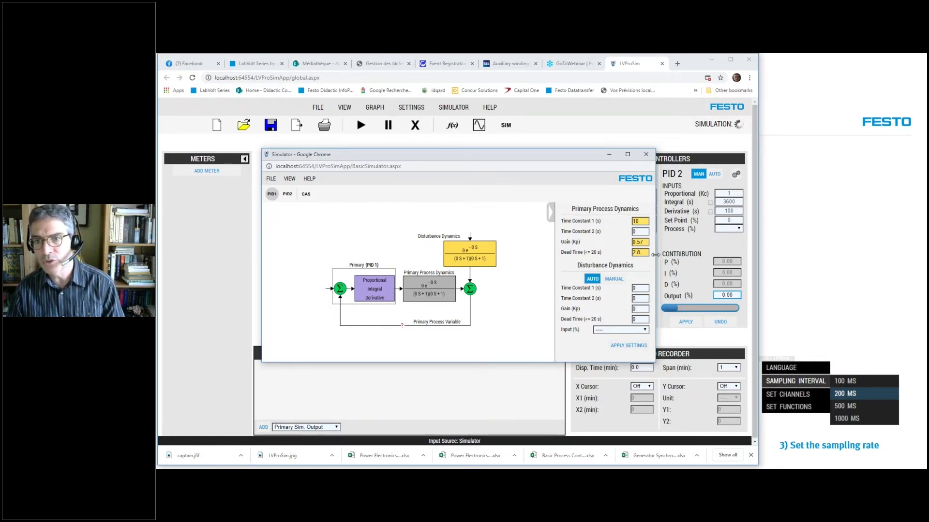
click(628, 347)
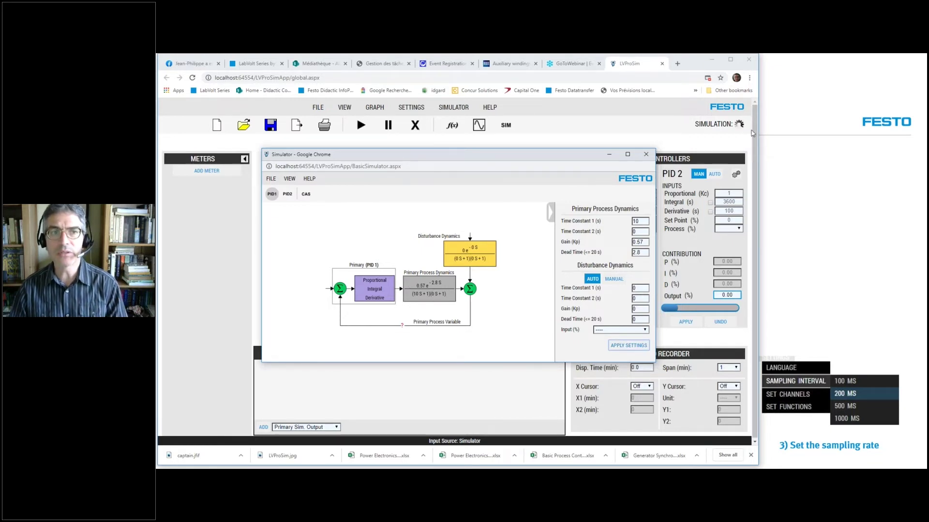
click(646, 154)
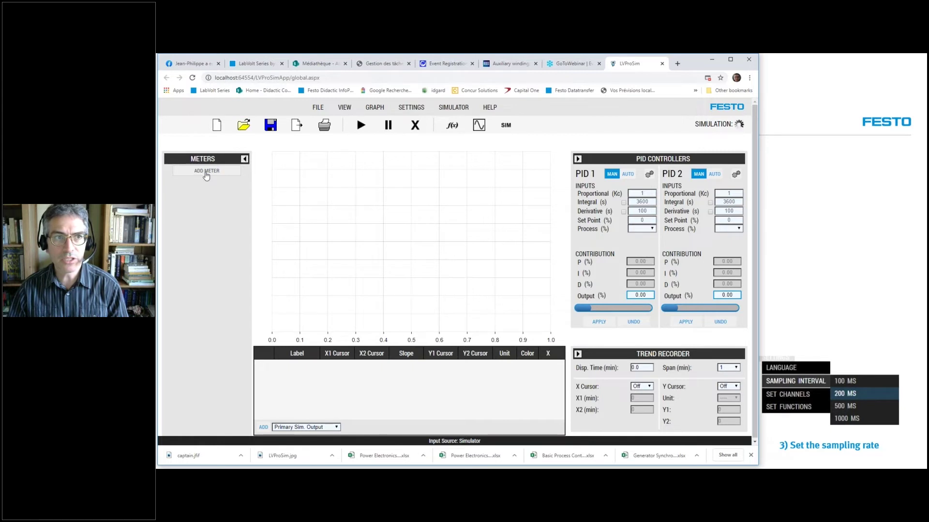
- Load the project "EX 1 Level 57% max Ultimate cycle.LVProSim" from local storage and check its primary process dynamics in the simulator
click(244, 128)
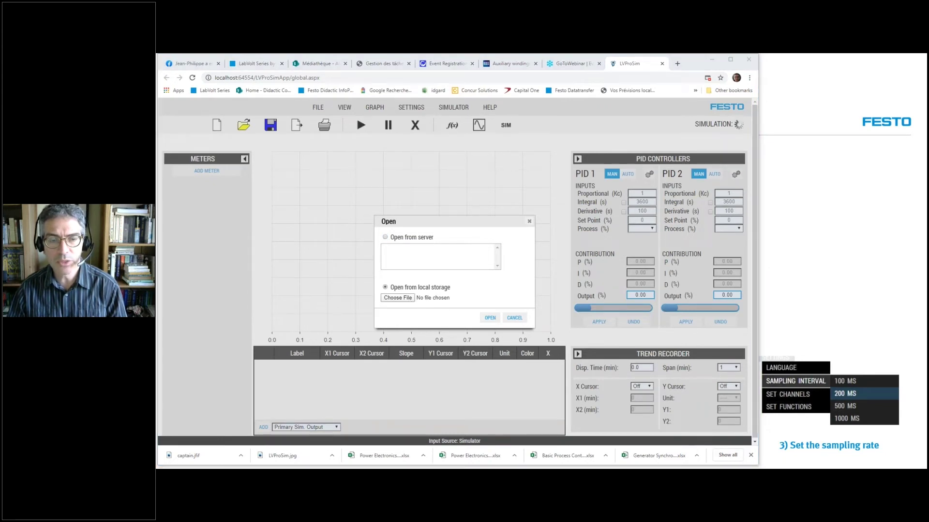
click(411, 298)
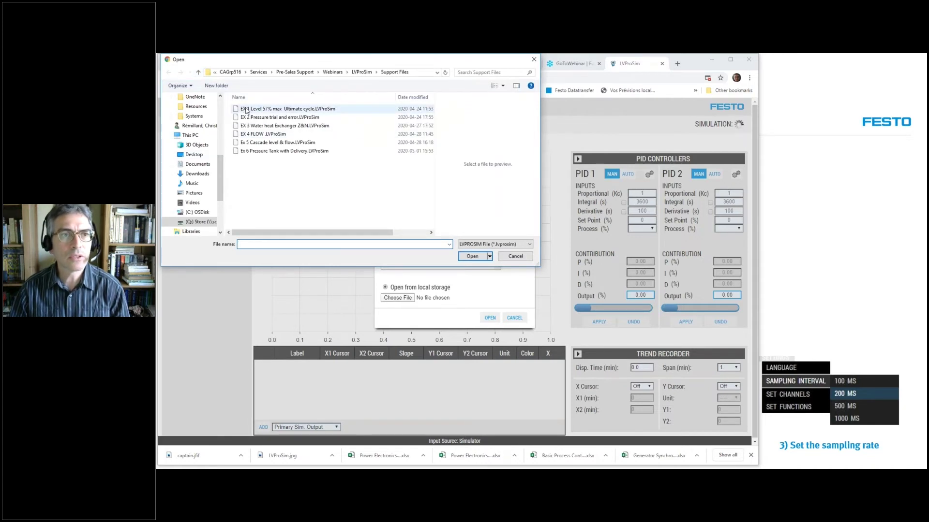
click(246, 110)
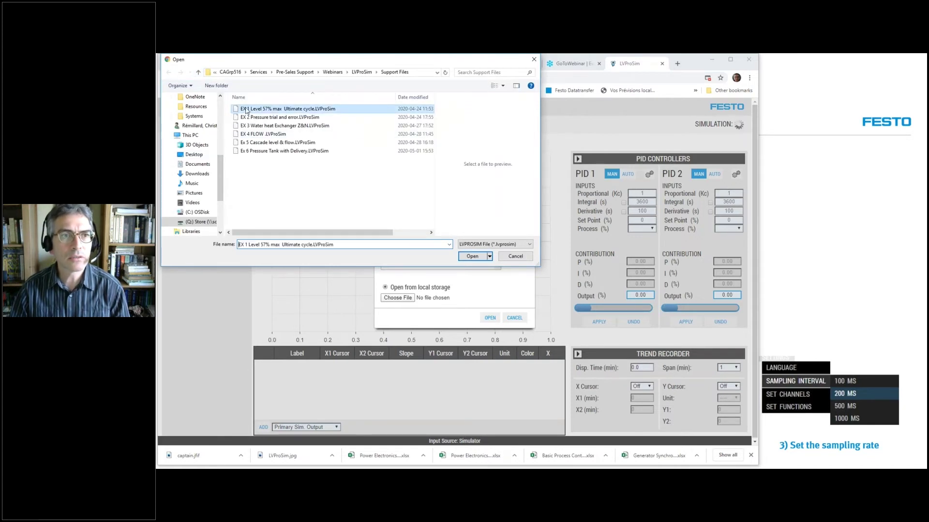
click(472, 256)
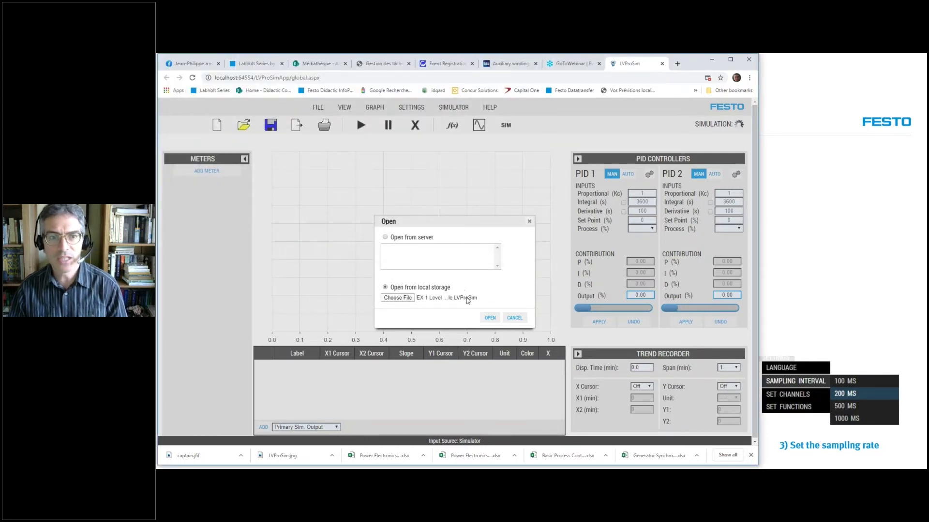
click(490, 318)
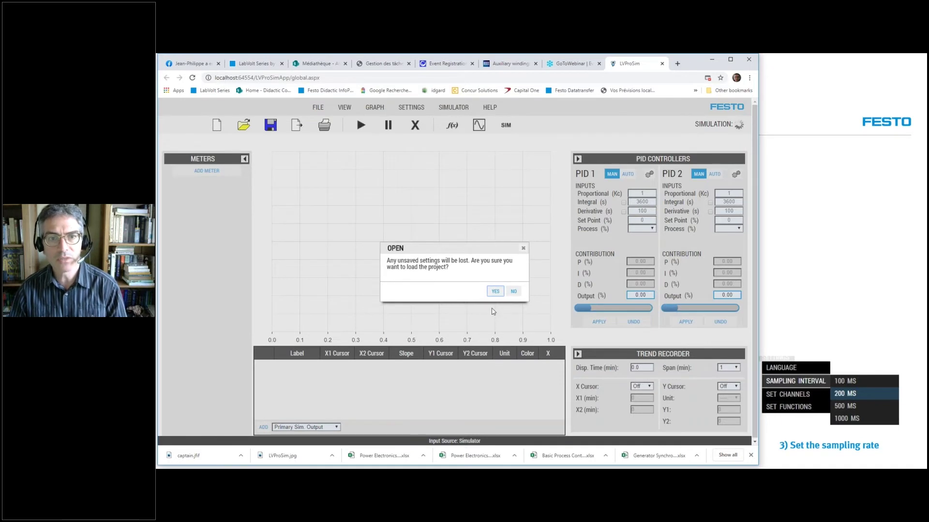
click(496, 292)
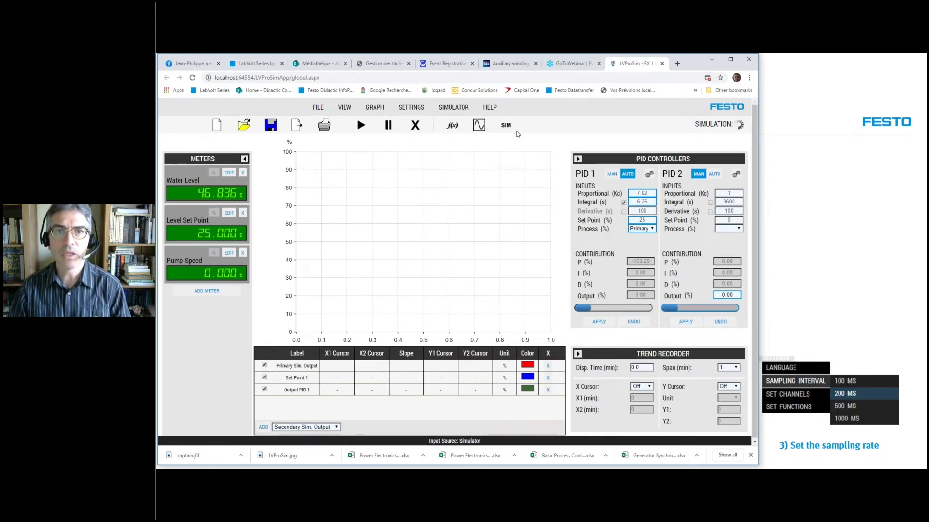
click(504, 127)
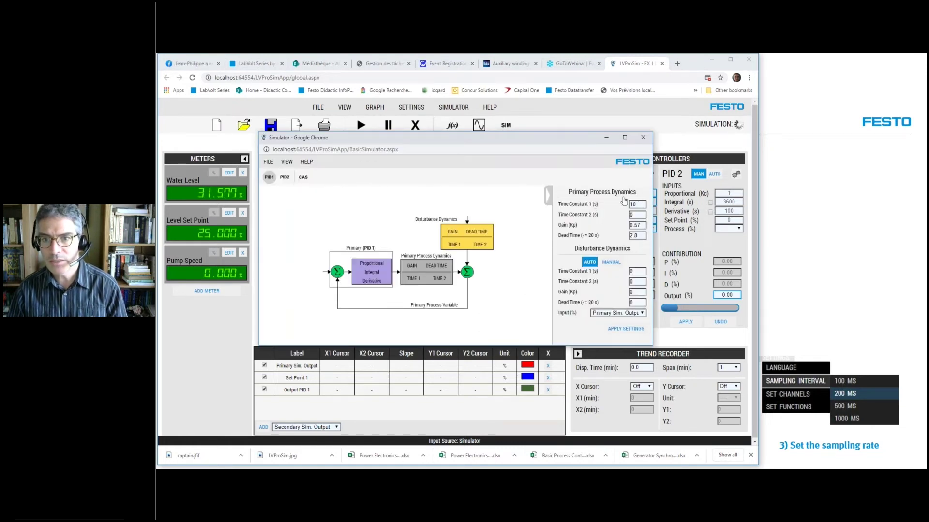
click(643, 137)
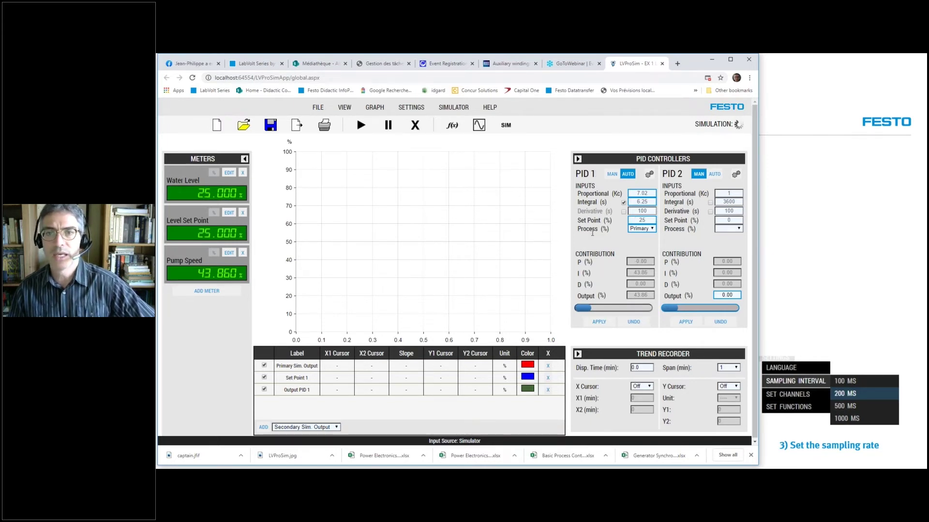
- Switch PID 1 to manual mode with Primary Sim. Output as its process variable and lower its output to 0%
click(612, 174)
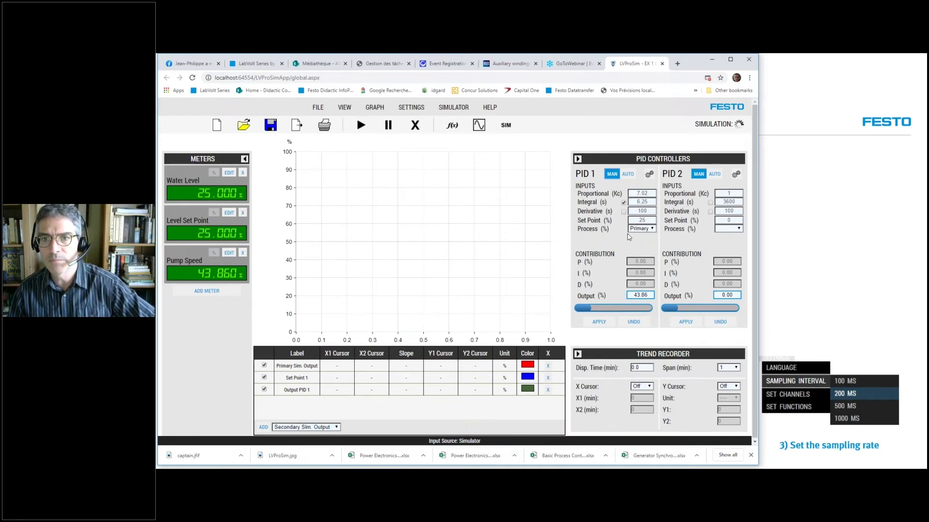
click(652, 230)
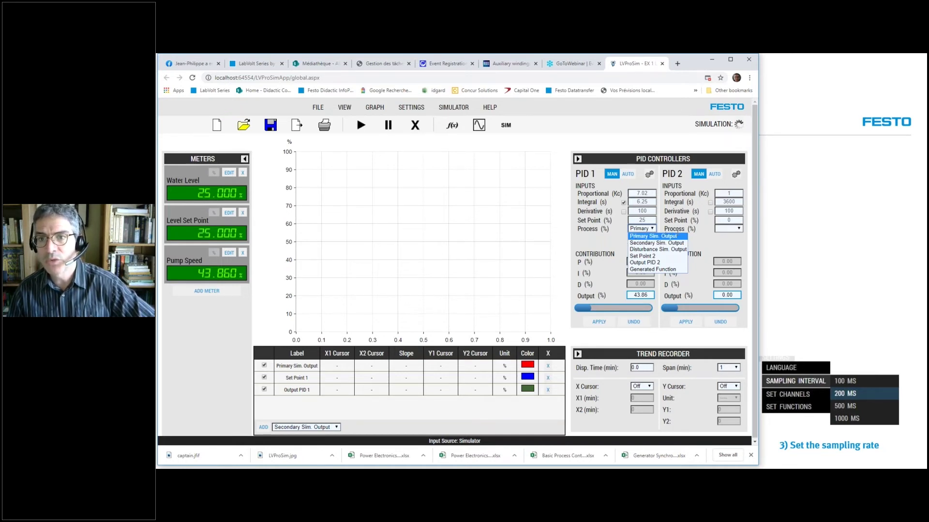
click(653, 233)
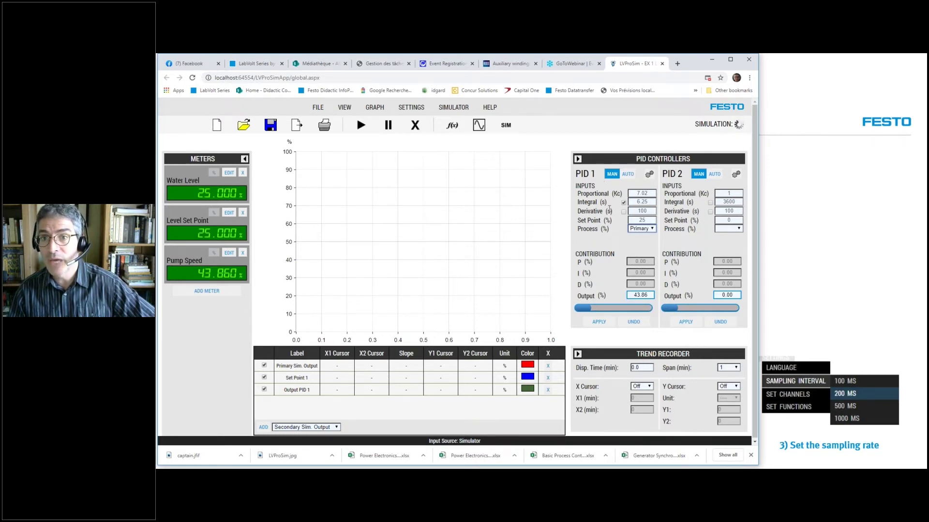
mouse_move(586, 310)
mouse_down()
mouse_move(614, 311)
mouse_move(579, 311)
mouse_up()
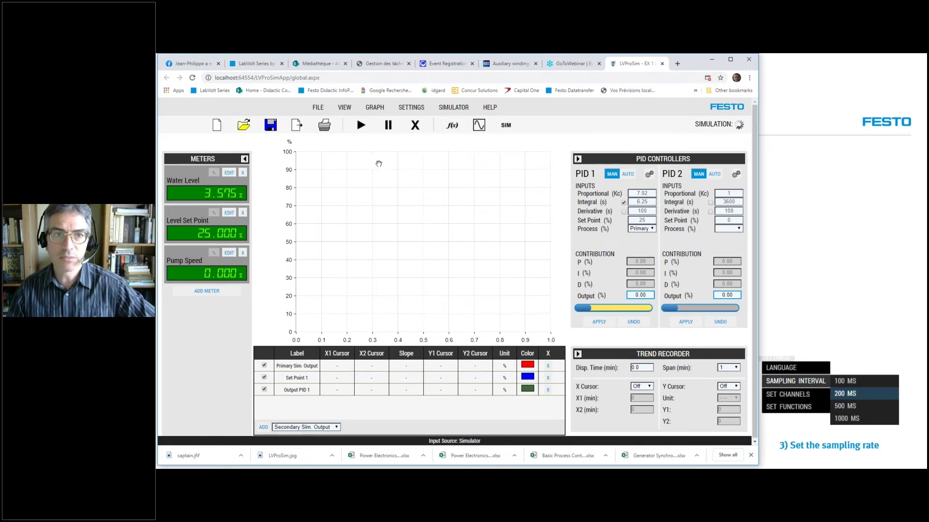
- Start the trend recording and raise the PID 1 manual output to 11.26%
click(360, 126)
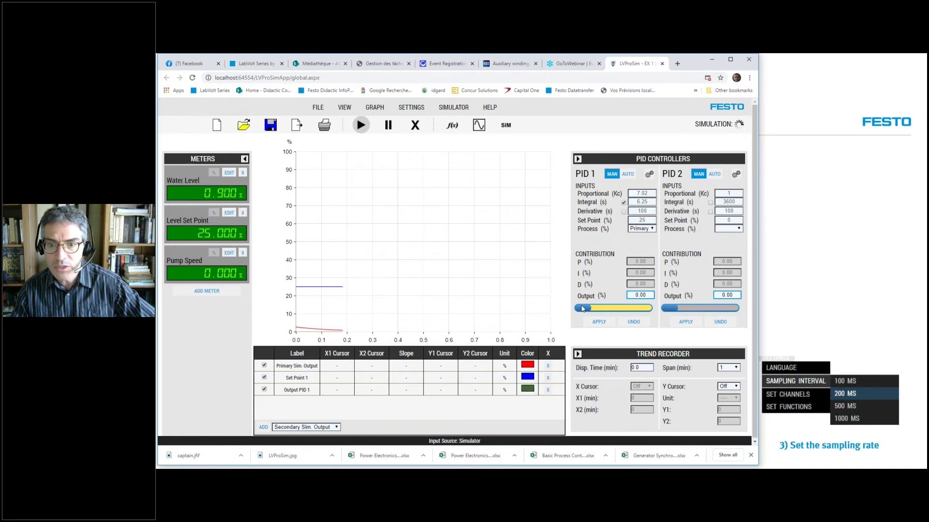
drag(583, 309, 596, 309)
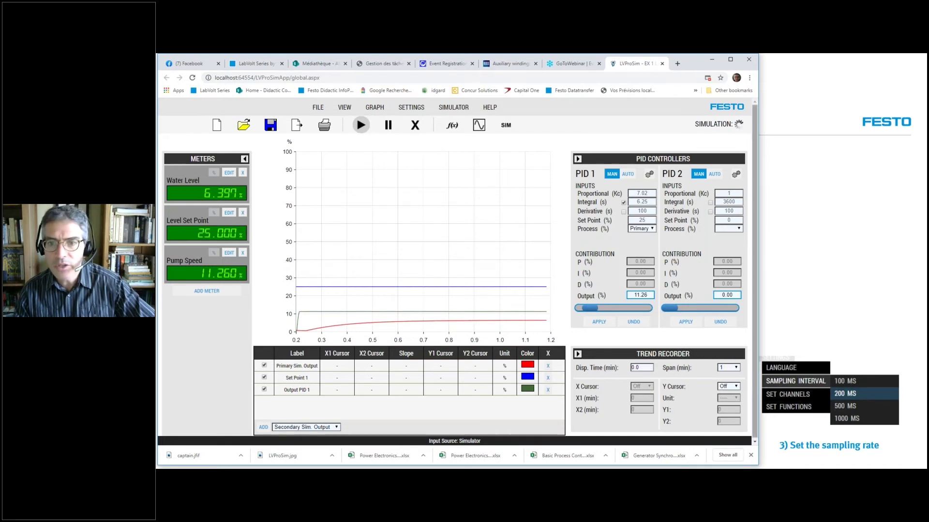
- Switch to the open LVProsim PDF document to consult it
drag(648, 295, 631, 296)
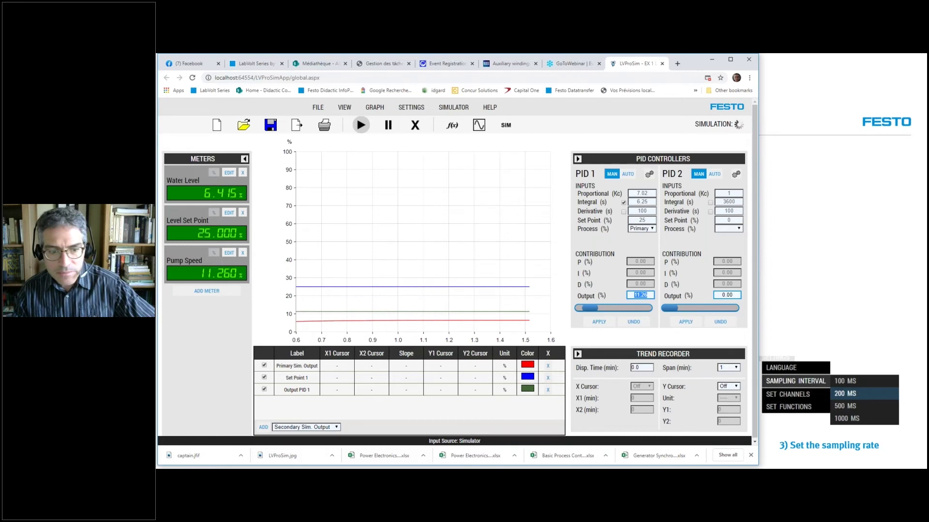
click(382, 472)
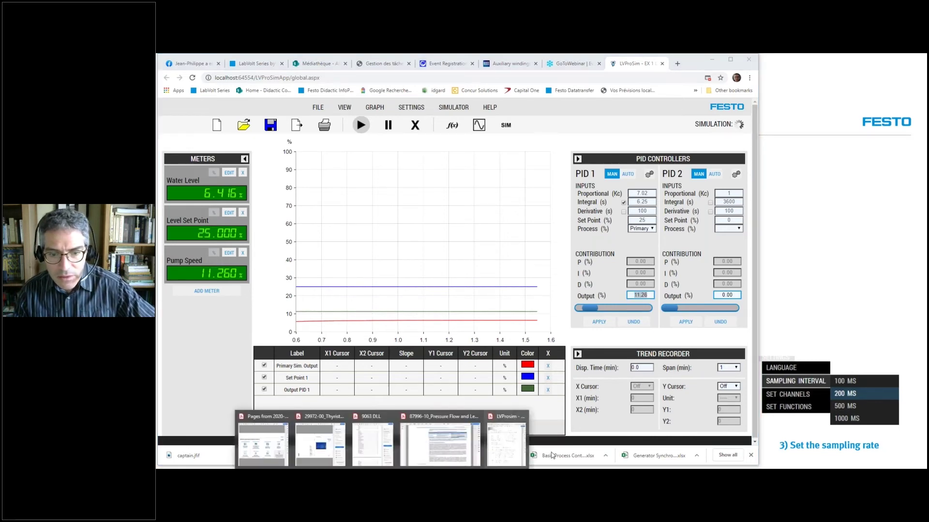
click(496, 461)
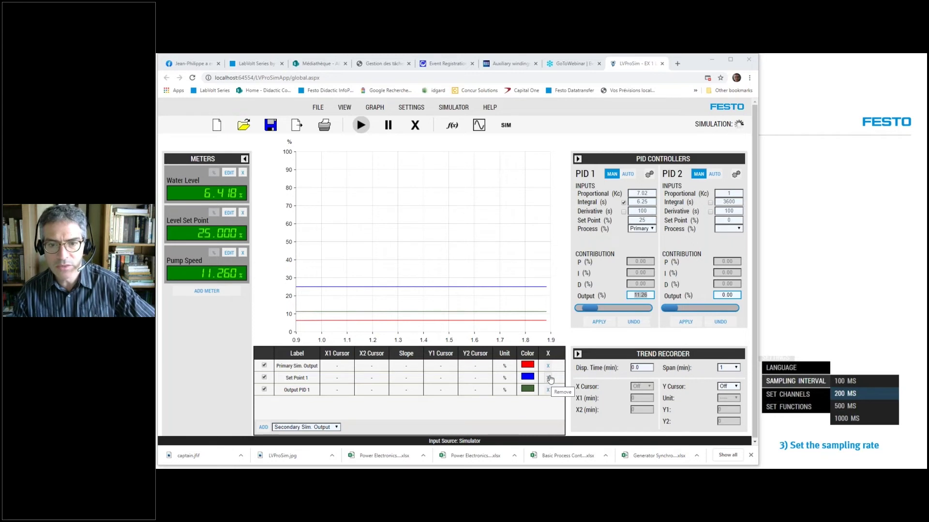
- Hide the Set Point 1 trace from the trend graph and apply a PID 1 manual output of 31.26%
click(264, 378)
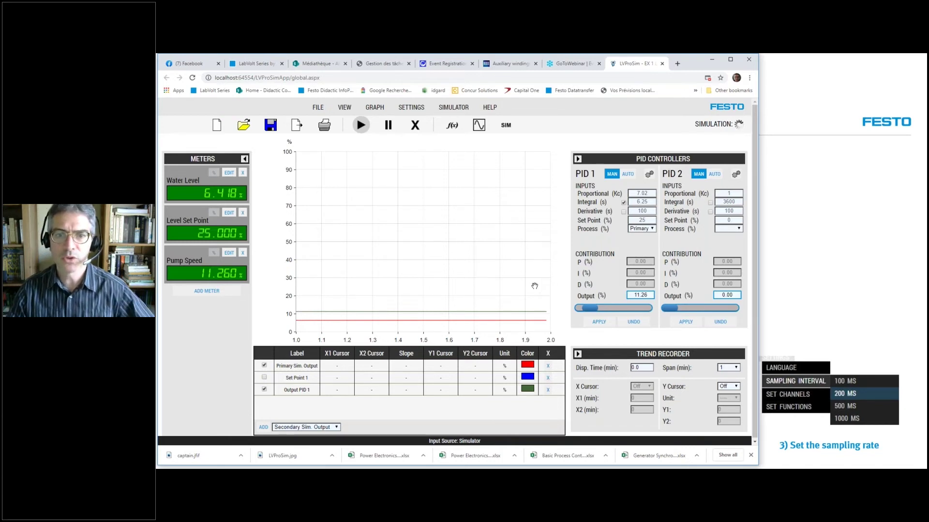
double_click(649, 295)
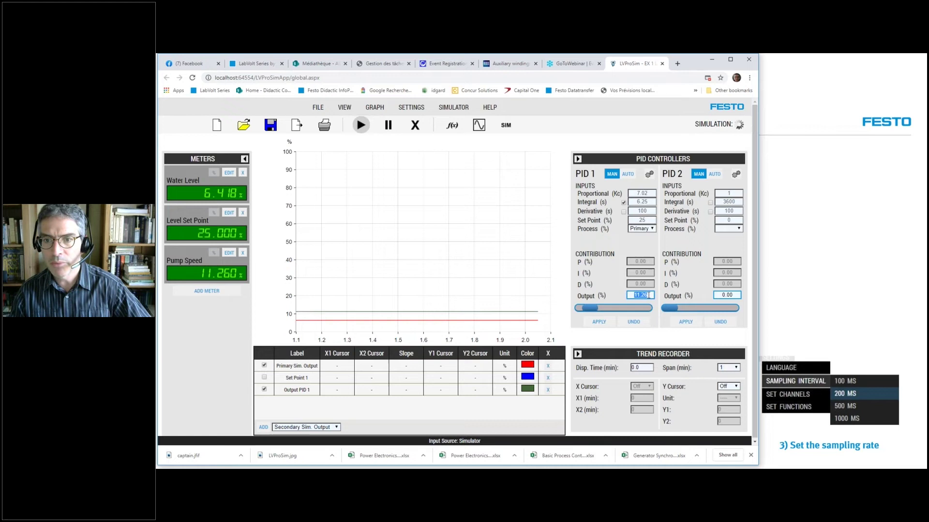
click(649, 296)
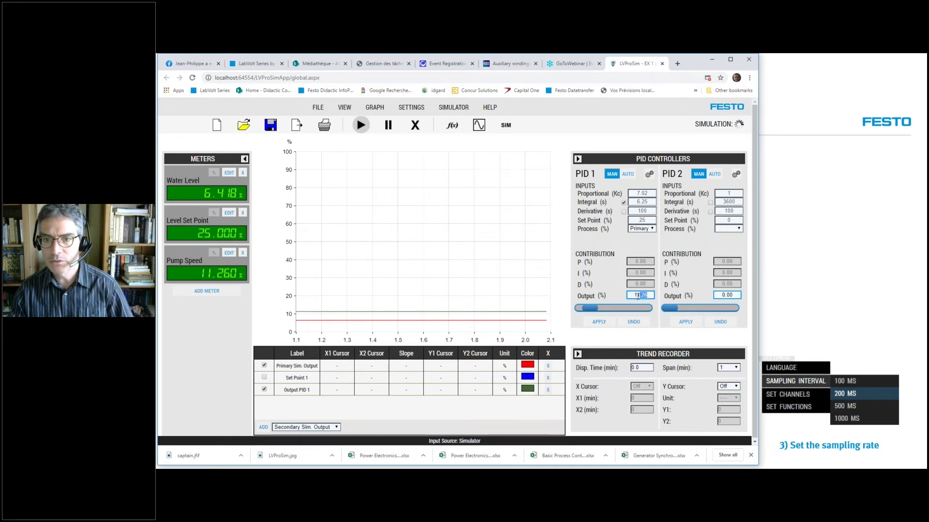
double_click(647, 295)
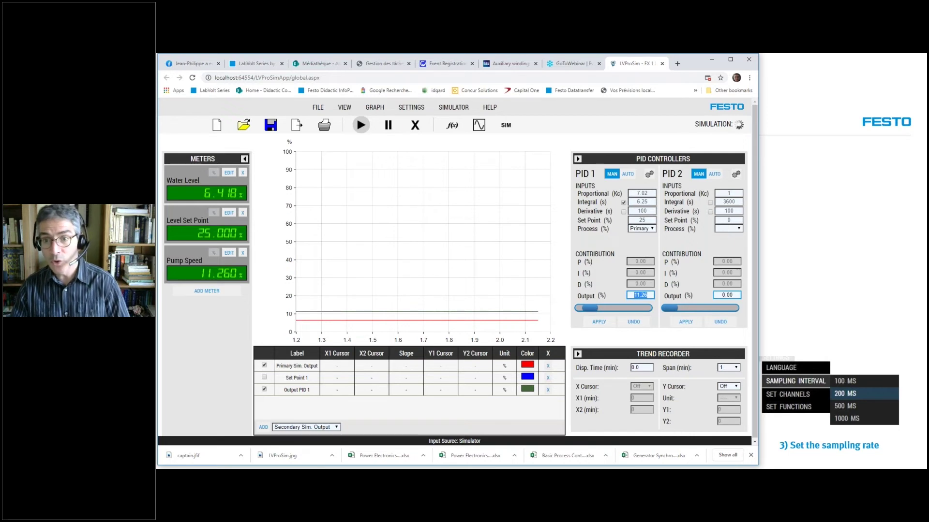
text(31.26)
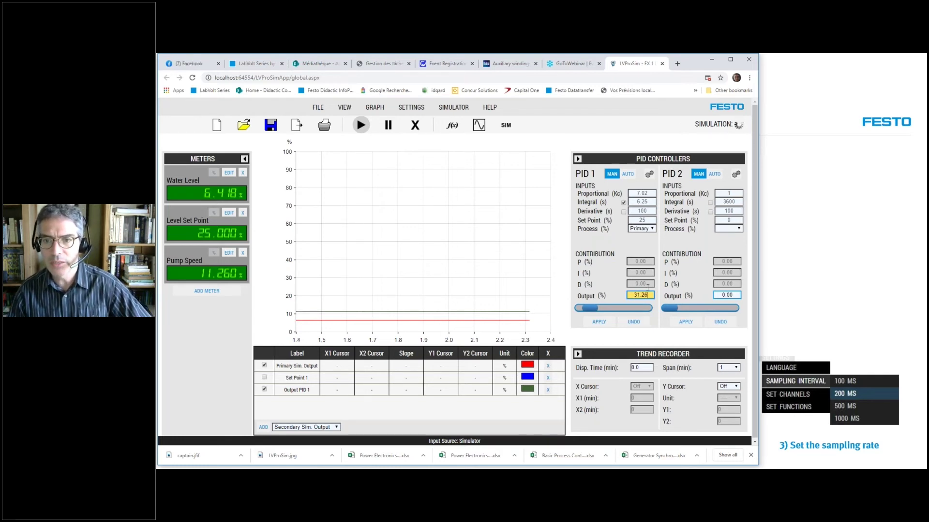
click(598, 322)
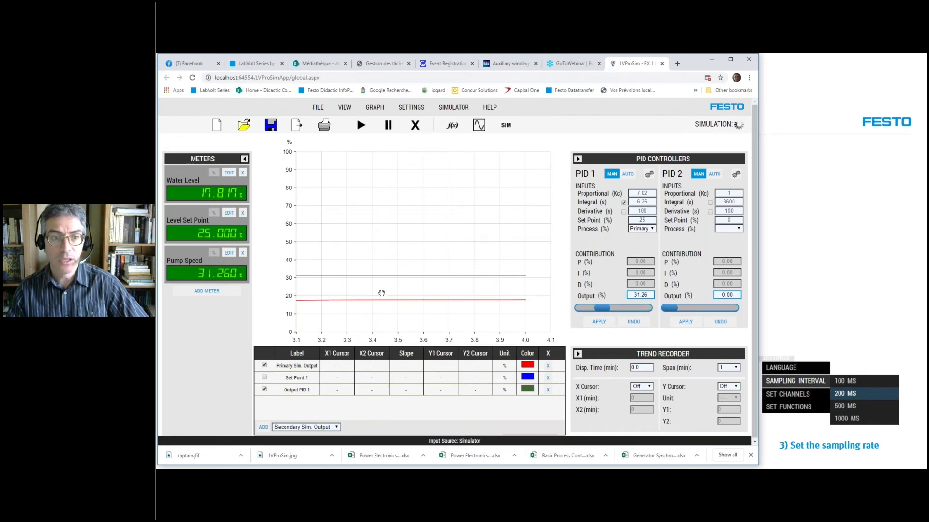
- Examine the recorded output step and water level response on the trend graph, using a 10-minute and a 1-minute span
drag(355, 259, 514, 257)
drag(339, 227, 468, 239)
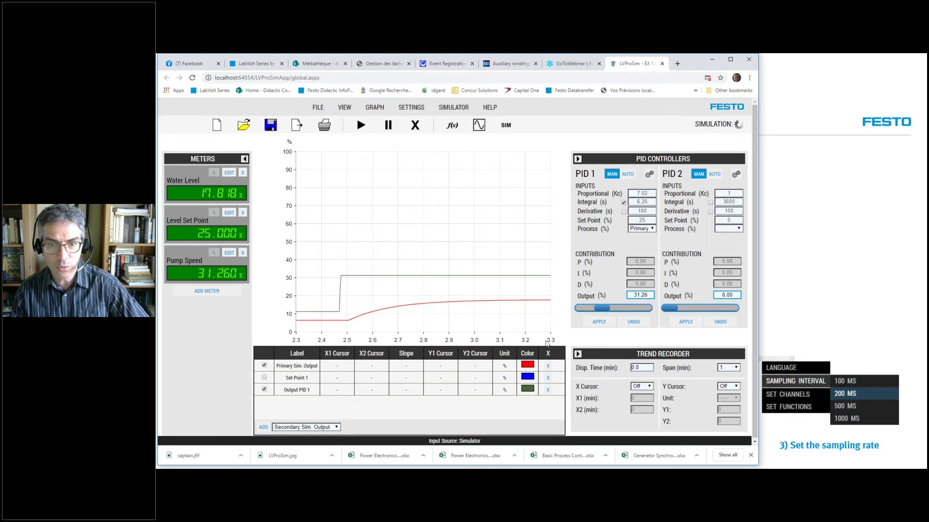
click(734, 369)
click(724, 389)
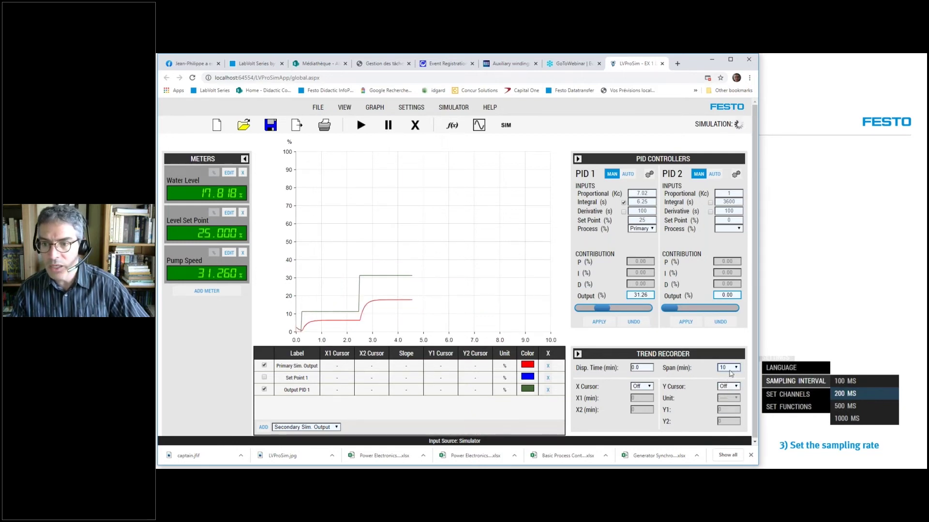
click(734, 369)
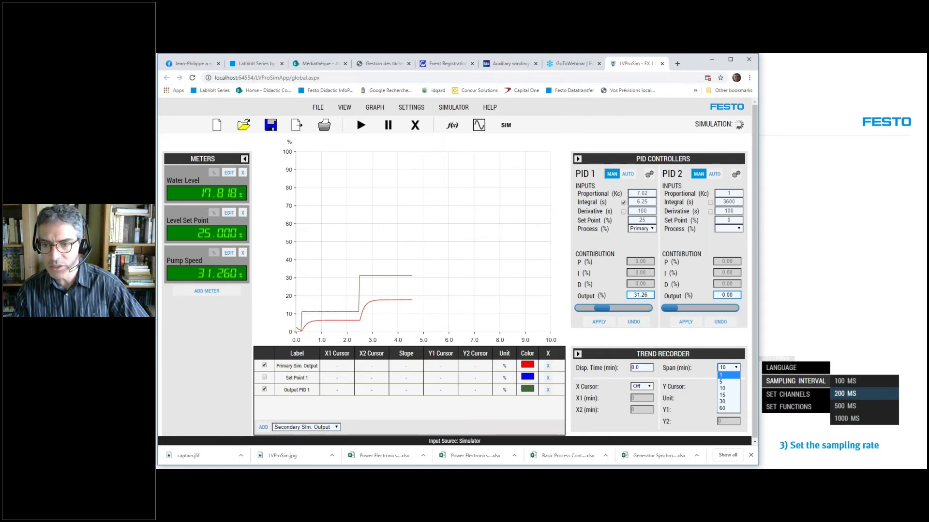
click(721, 375)
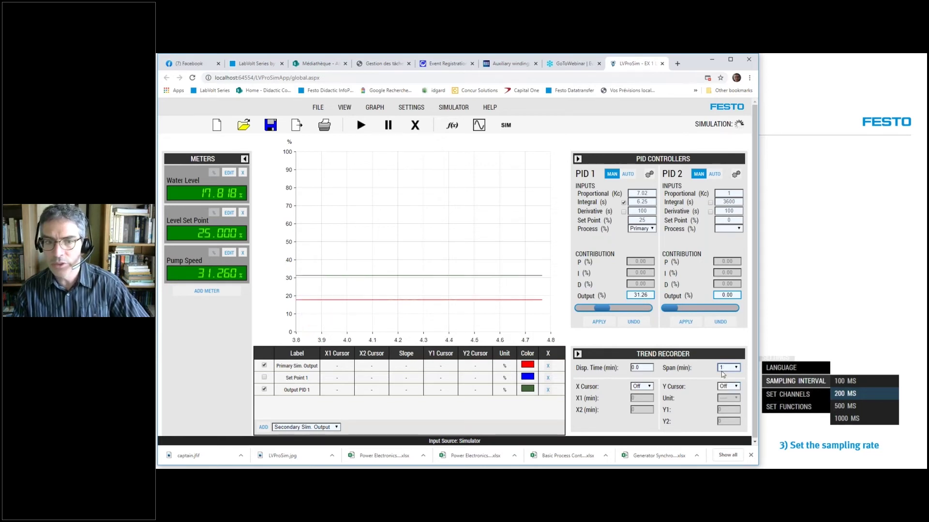
drag(436, 260, 485, 258)
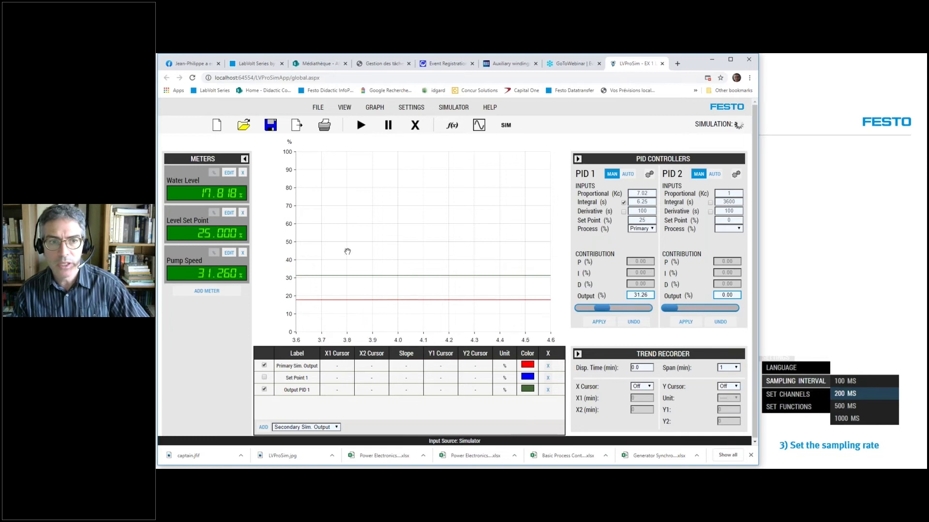
drag(373, 253, 504, 255)
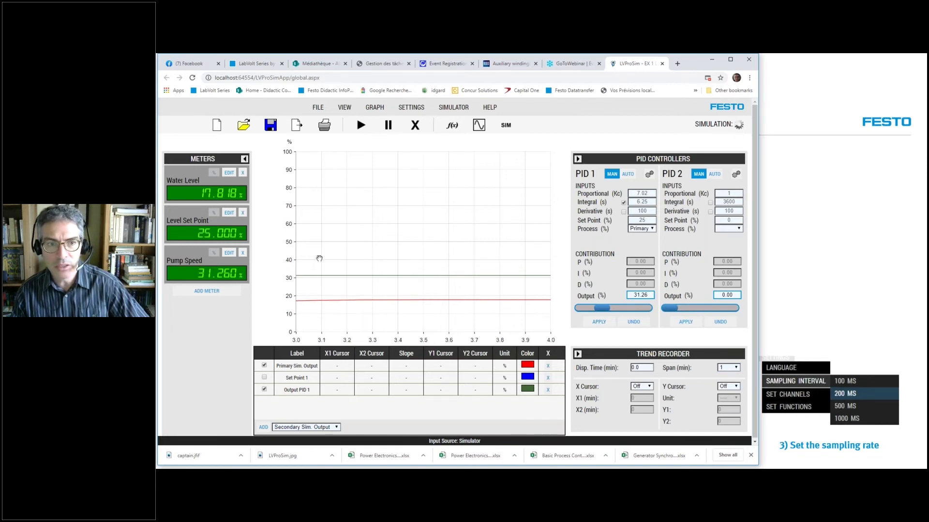
drag(396, 262, 526, 257)
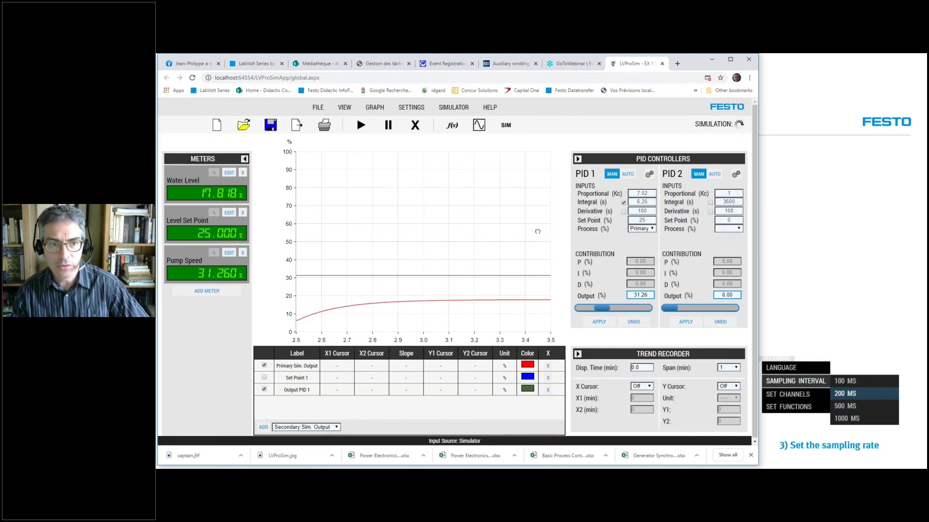
drag(342, 253, 443, 241)
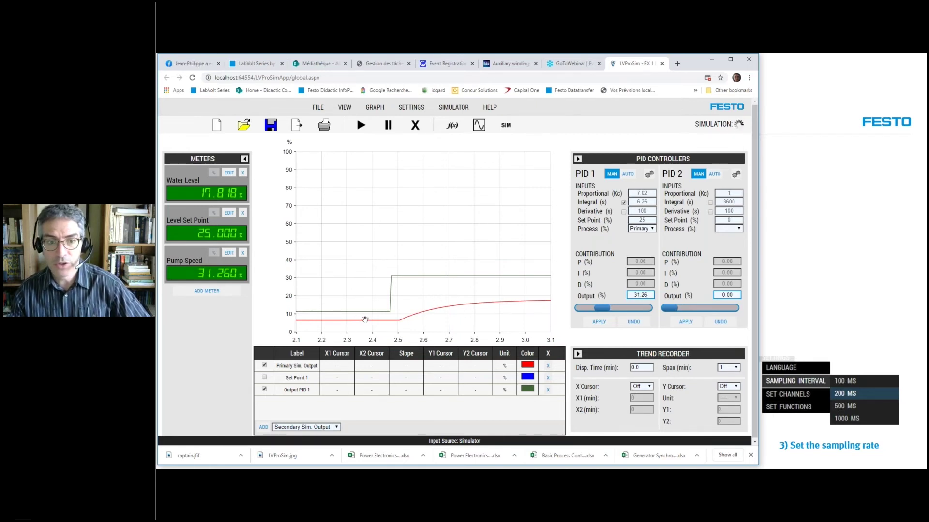
- Turn on the Y cursors and align Y1 with the water level before the step and Y2 with the settled level after it
click(735, 386)
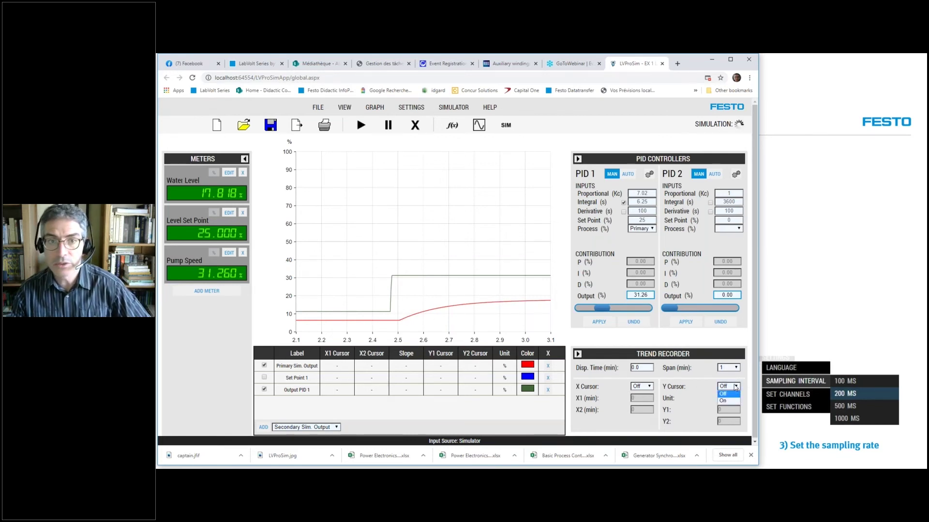
click(735, 400)
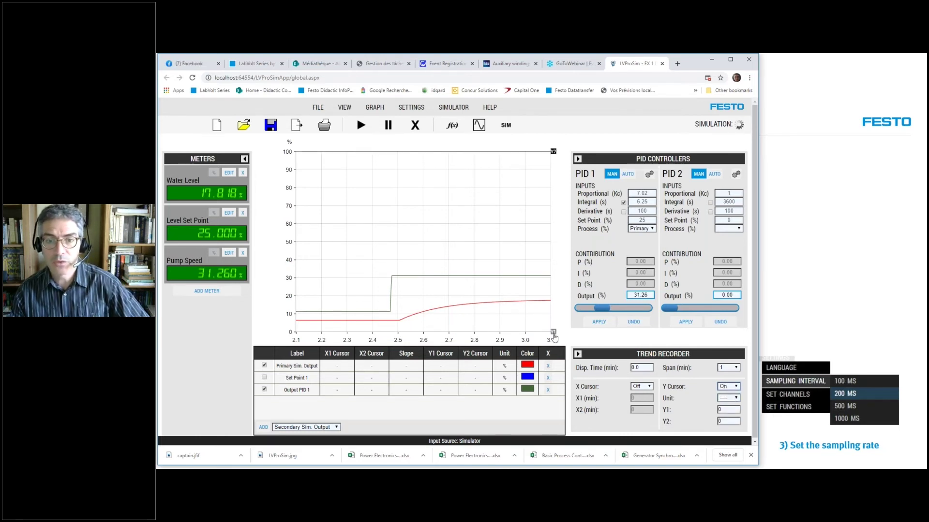
drag(554, 335, 557, 321)
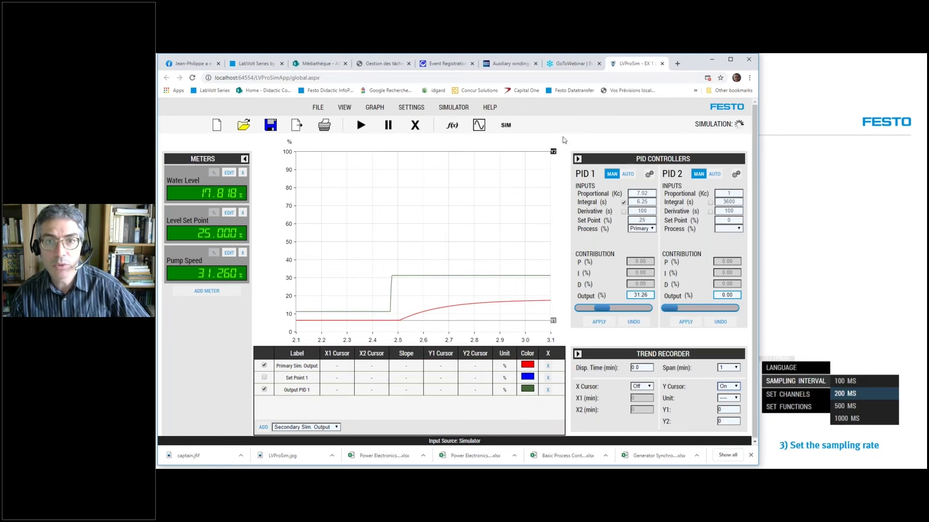
mouse_move(556, 154)
mouse_down()
mouse_move(554, 228)
mouse_move(578, 262)
mouse_move(610, 284)
mouse_up()
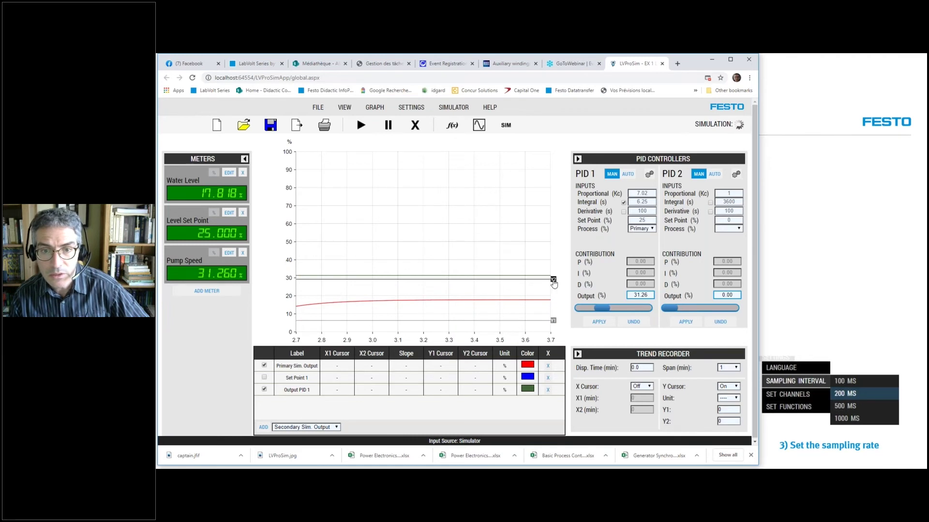
drag(554, 283, 558, 303)
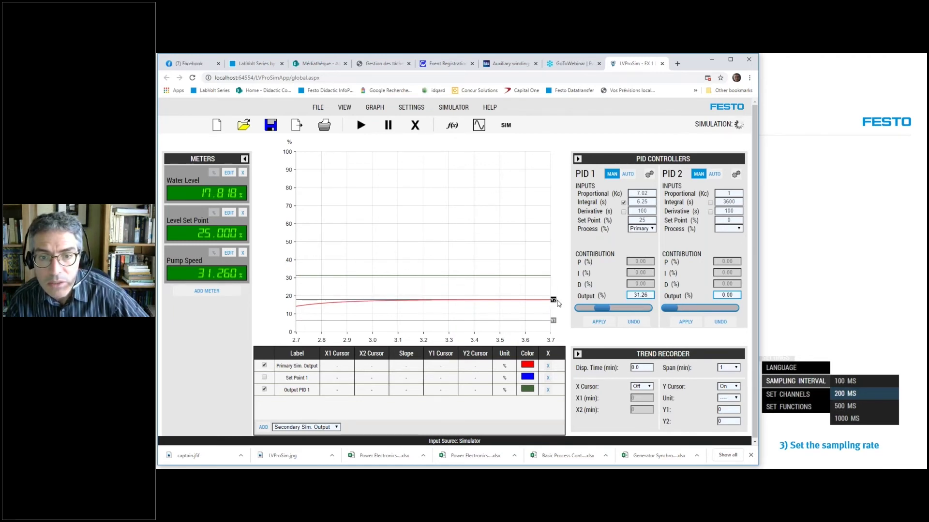
- Check the Y cursors against the whole step response and set their unit to %
drag(383, 236, 500, 225)
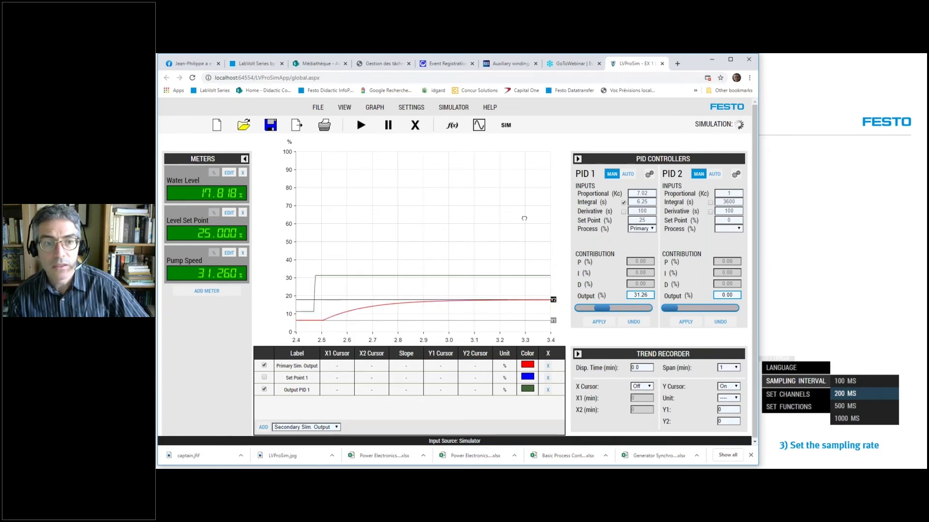
drag(372, 231, 423, 215)
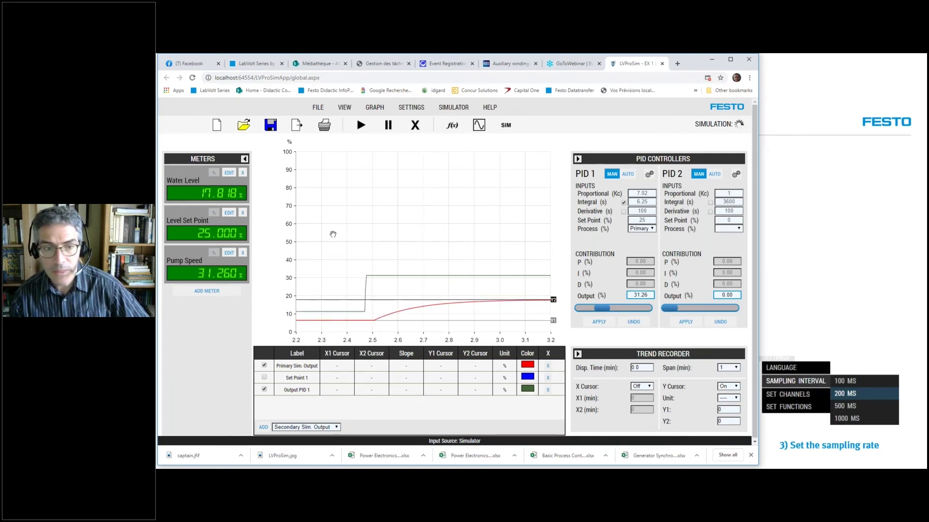
drag(343, 237, 394, 230)
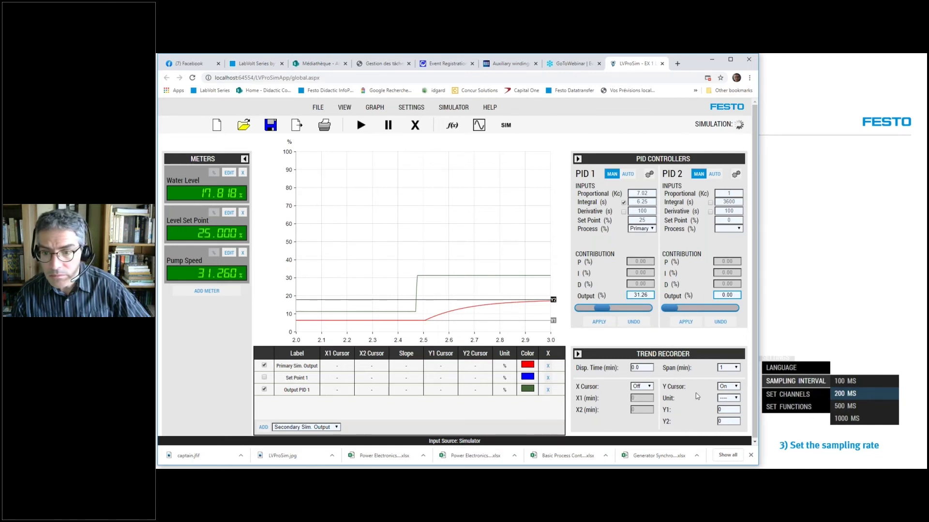
click(737, 399)
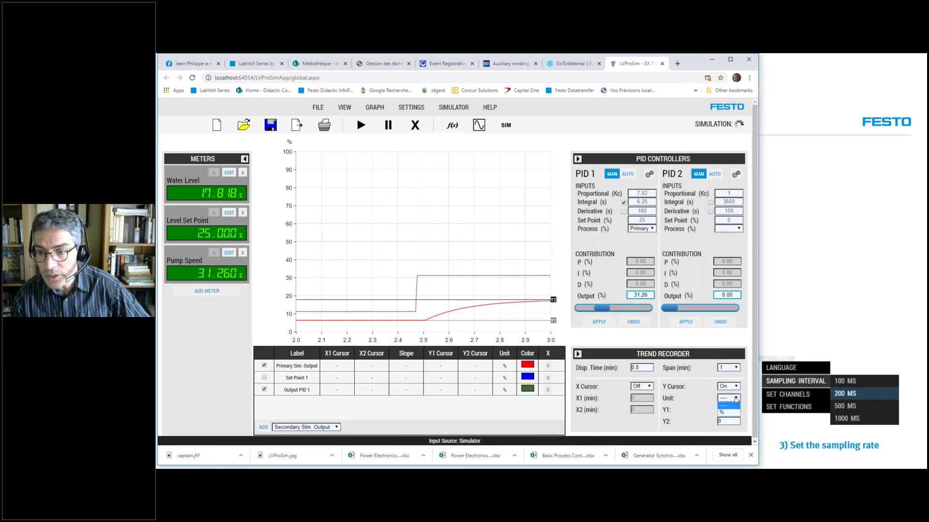
click(735, 412)
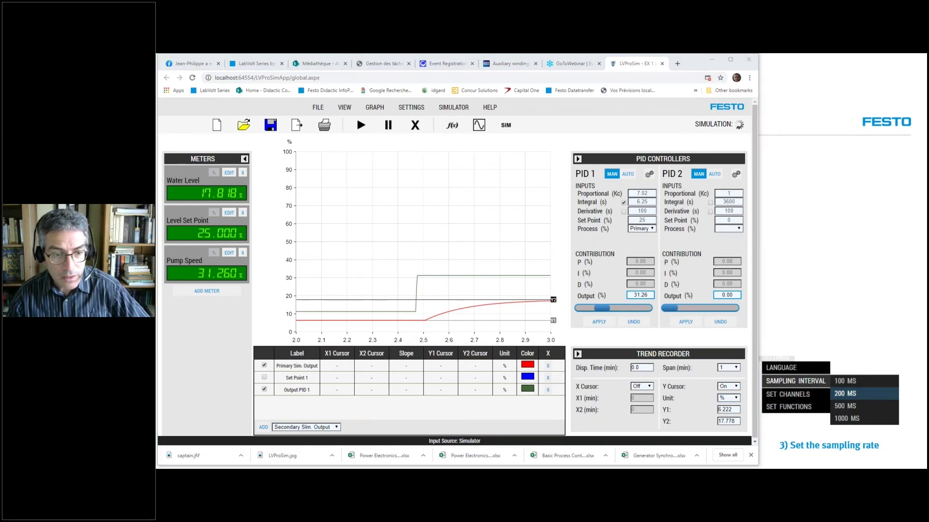
- Switch to the Windows Calculator and place its window so that the PID 1 output and cursor values stay readable
key(super)
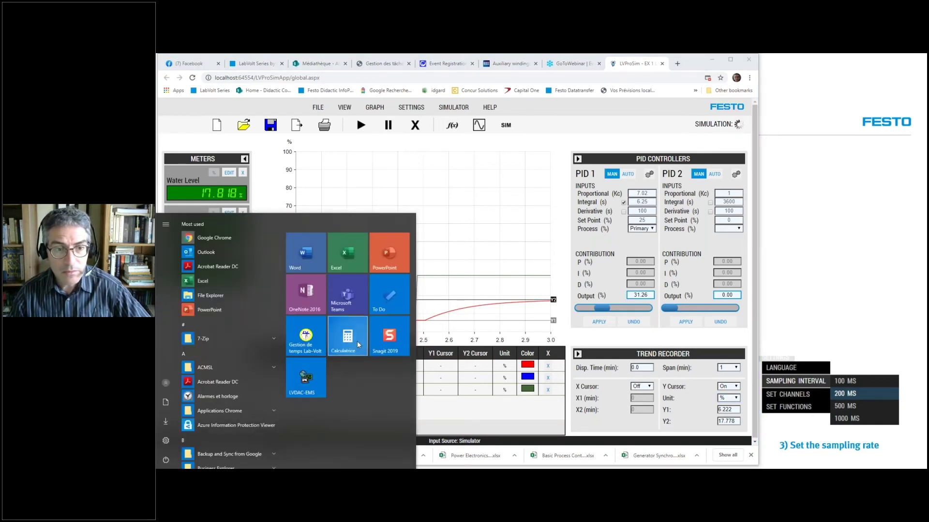
click(348, 335)
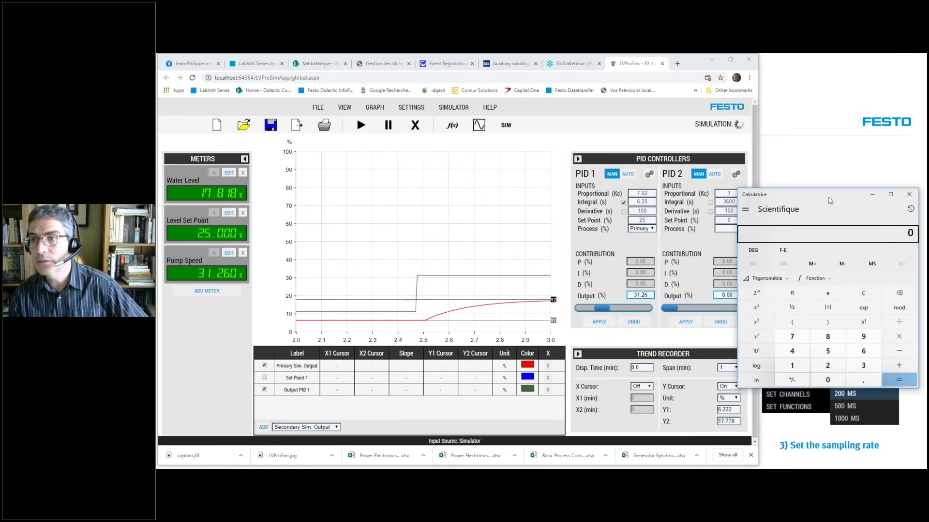
drag(830, 199, 782, 153)
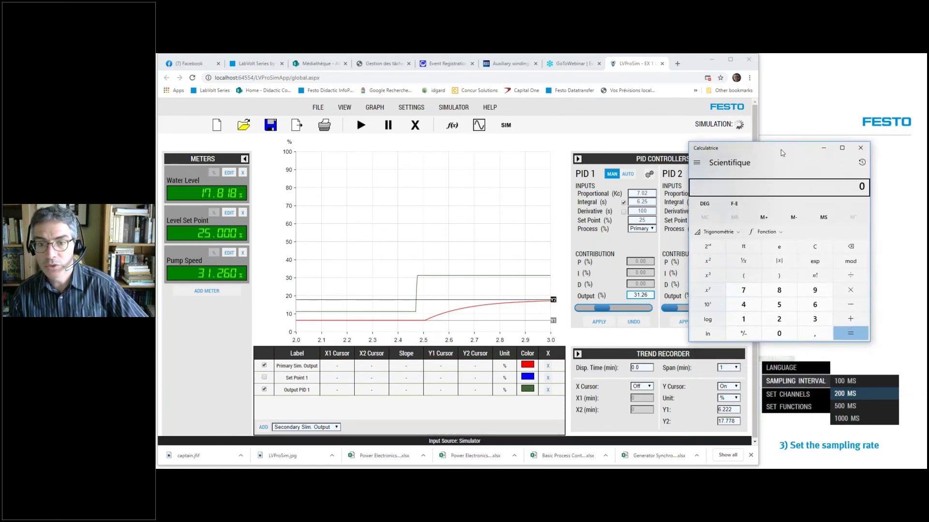
- Calculate the water level change between the two Y cursors as 17,778 minus 6,222
click(752, 322)
text(737)
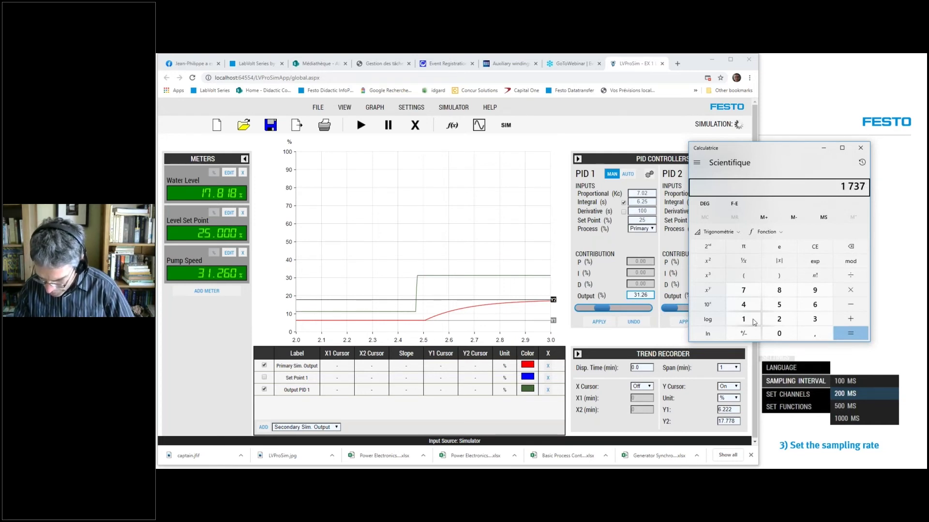
text(78)
key(BackSpace)
key(BackSpace)
key(BackSpace)
key(BackSpace)
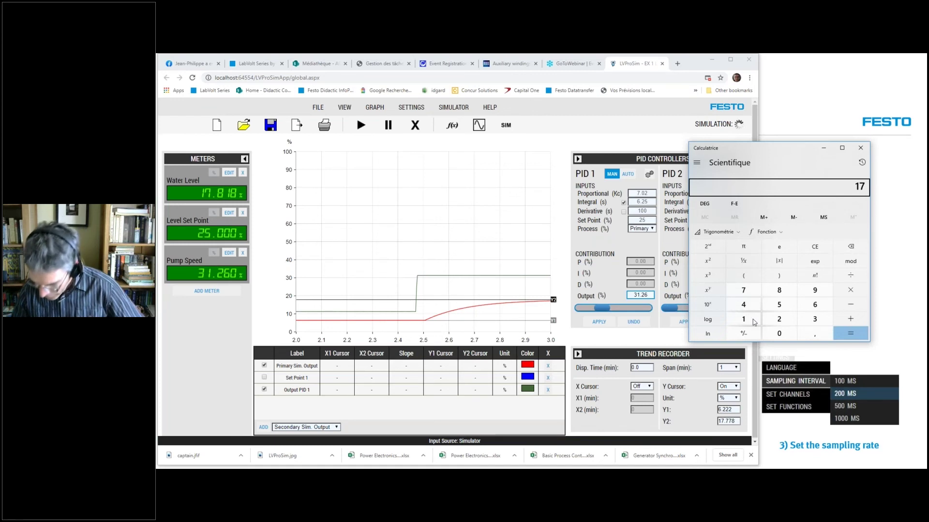
text(,778)
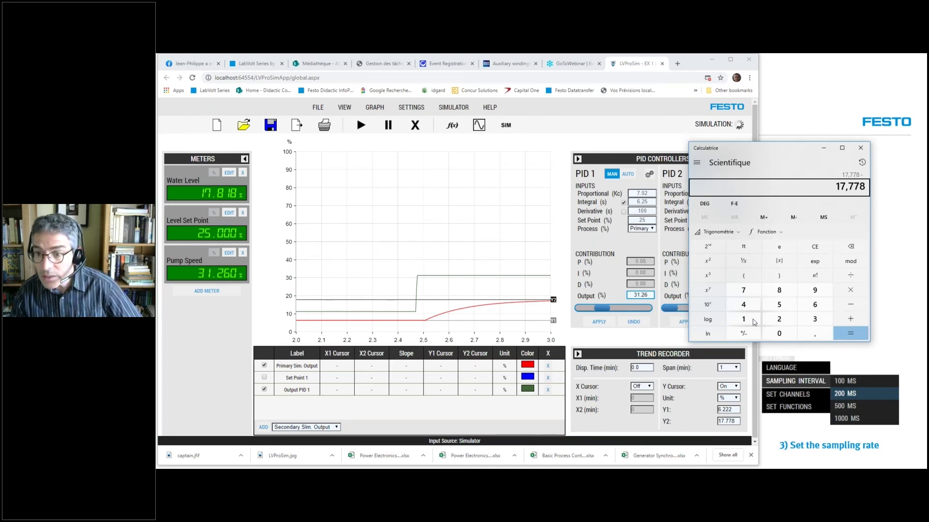
text(6,222)
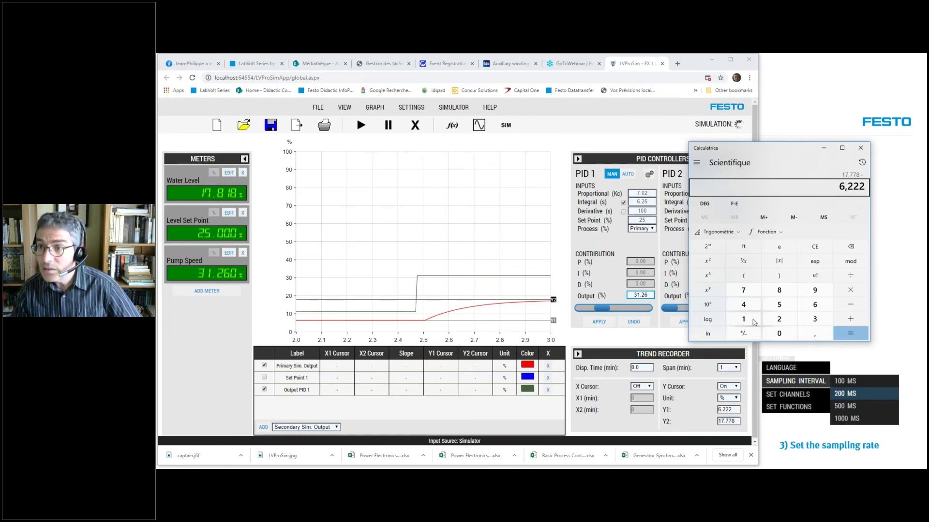
key(Return)
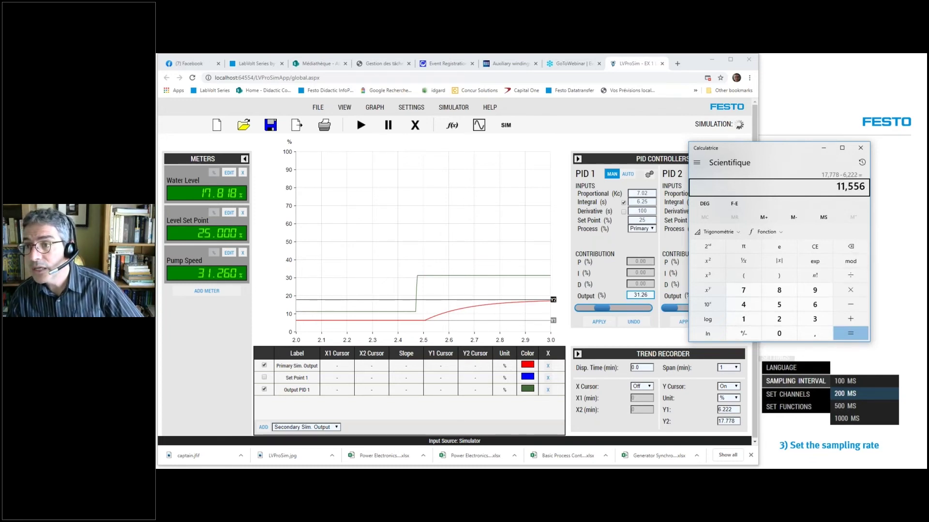
- Calculate the process gain by dividing the water level change of 11,556 by the 20% output step
click(851, 275)
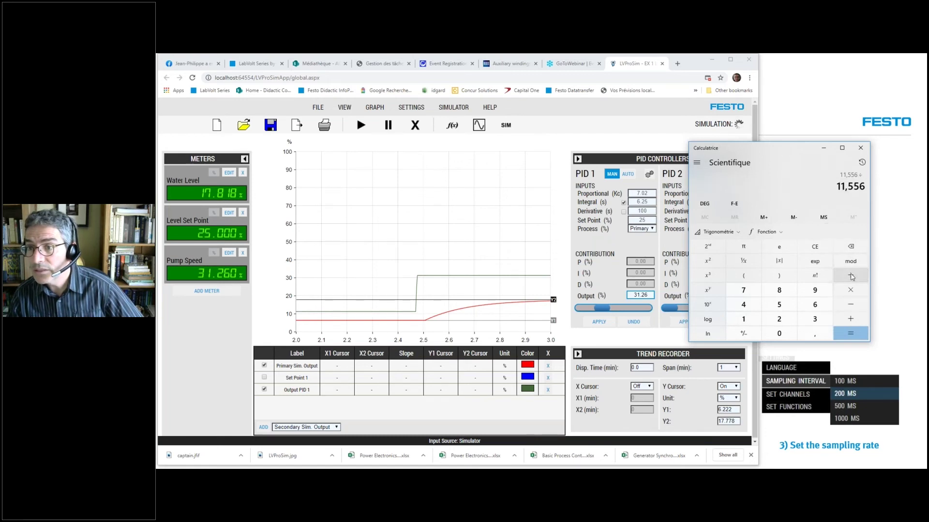
click(745, 277)
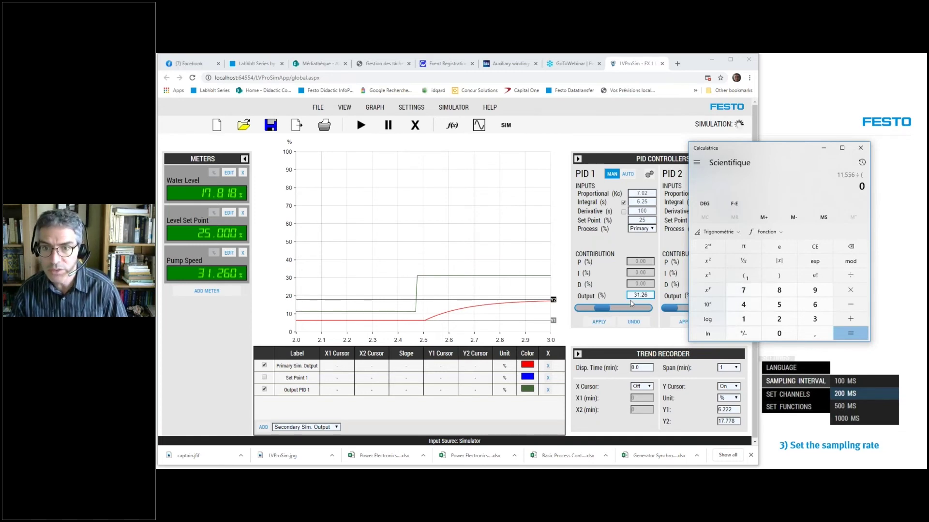
text(20)
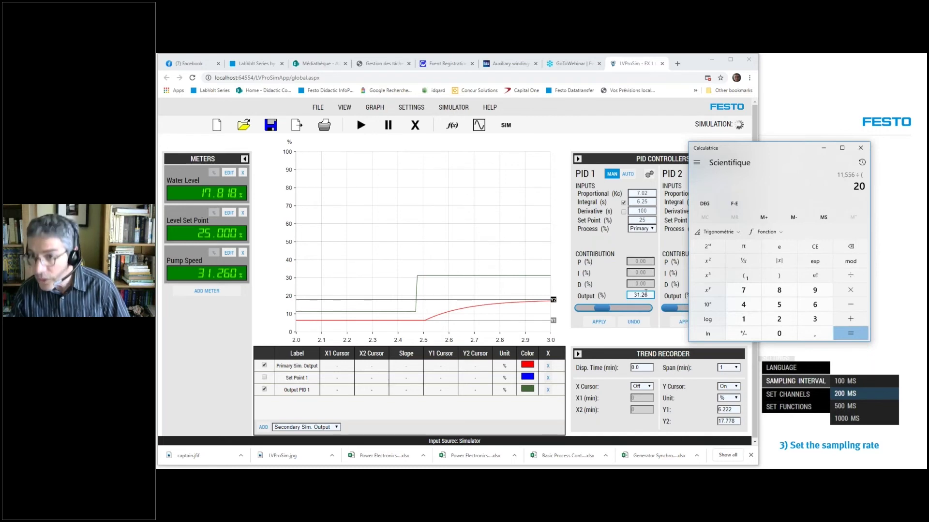
click(779, 275)
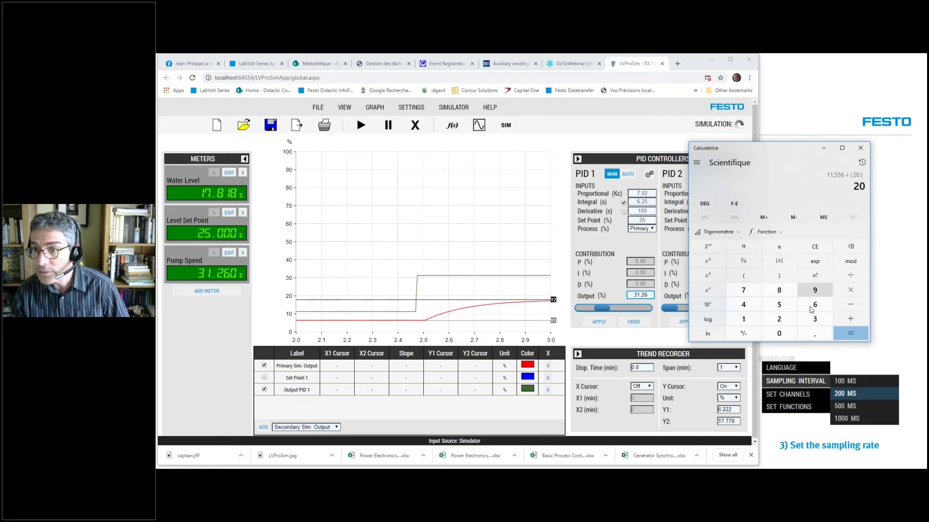
click(855, 333)
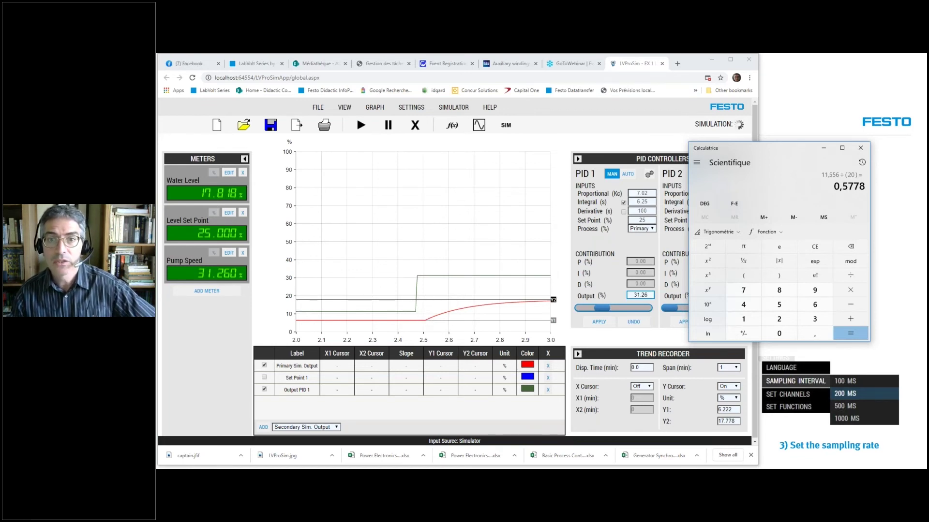
- Turn on the X cursors and align X1 with the output step at about 2.471 min and X2 with the start of the level rise at about 2.504 min
click(649, 390)
click(639, 403)
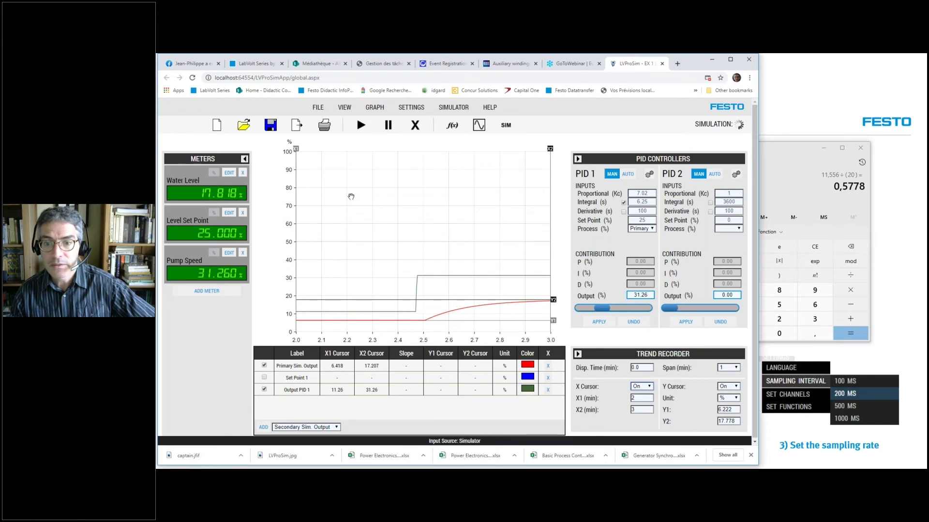
drag(296, 152, 415, 170)
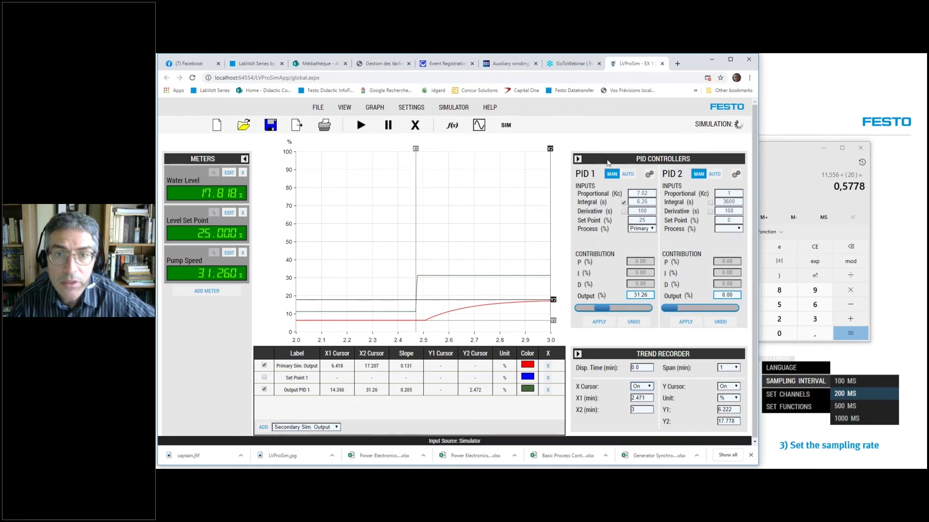
drag(550, 150, 427, 202)
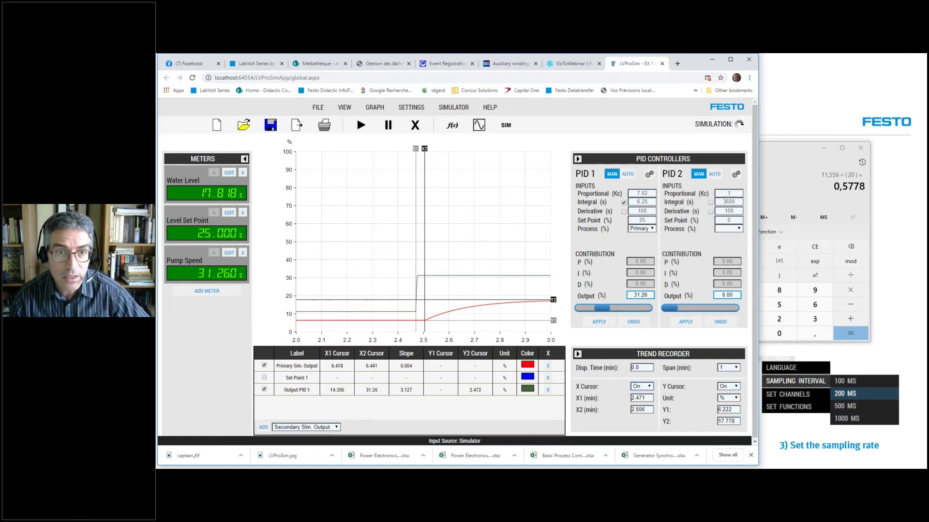
drag(423, 152, 423, 154)
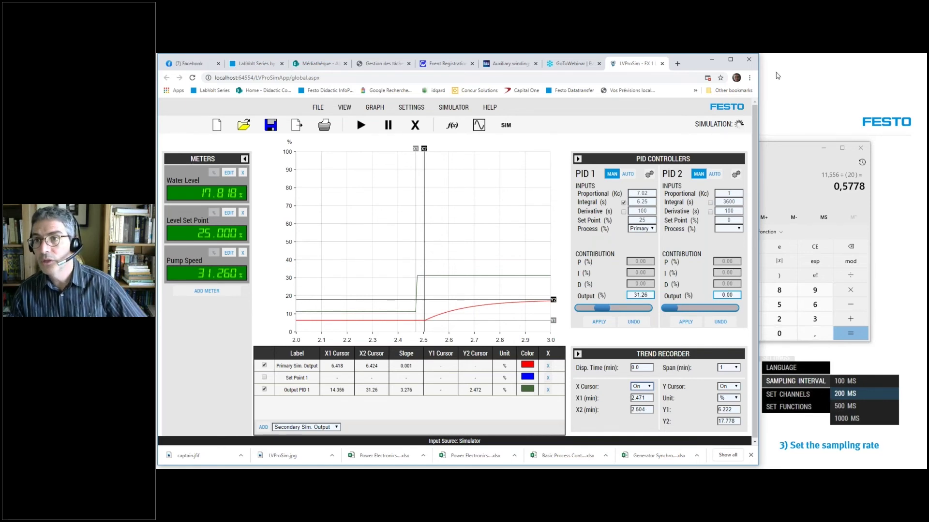
- Switch to the Windows Calculator and calculate the dead time in seconds as 2,504 minus 2,471, multiplied by 60
click(795, 149)
text(2,504)
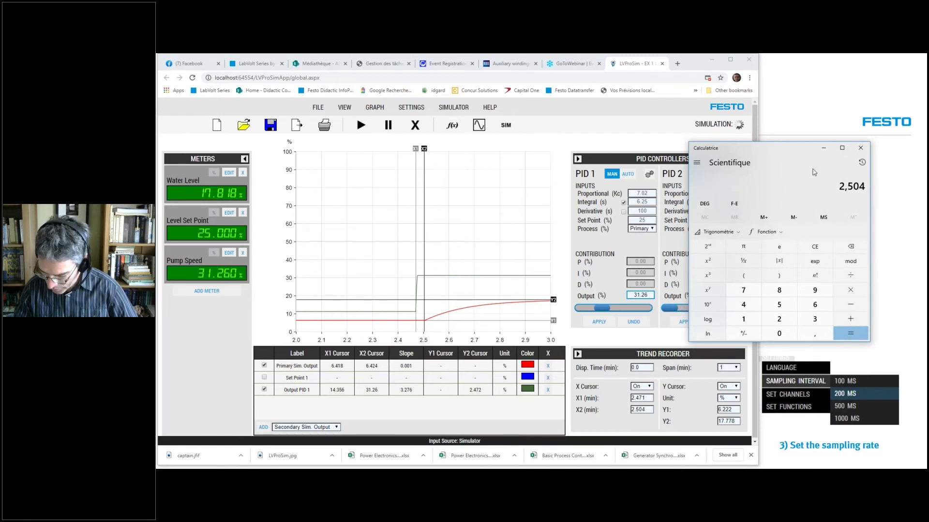
key(minus)
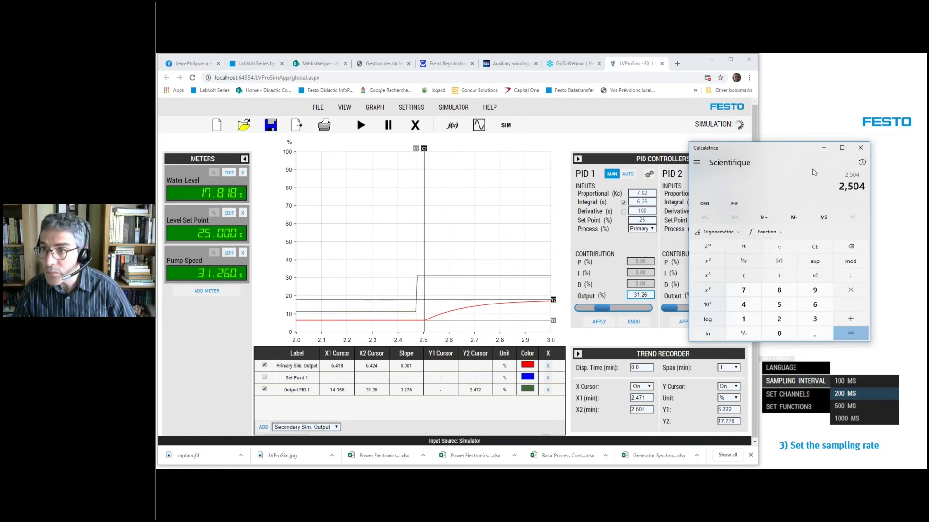
text(2,471)
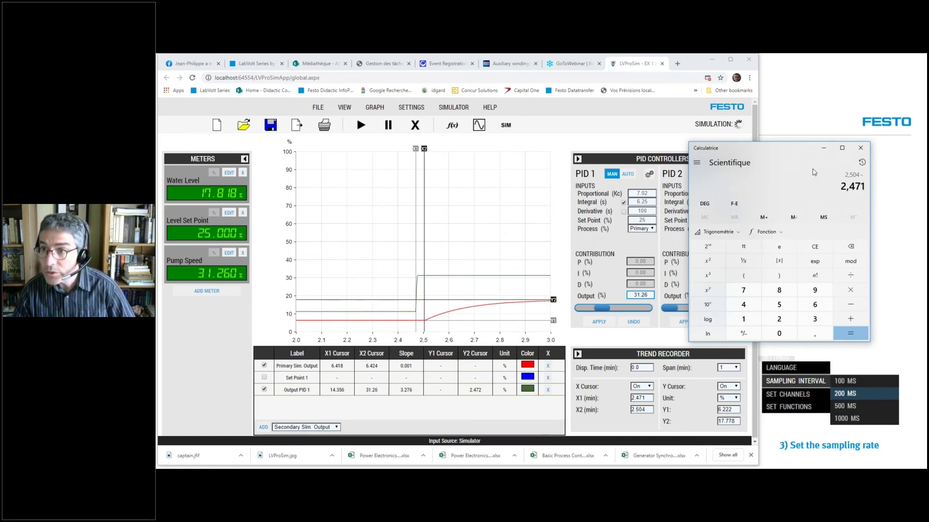
key(Return)
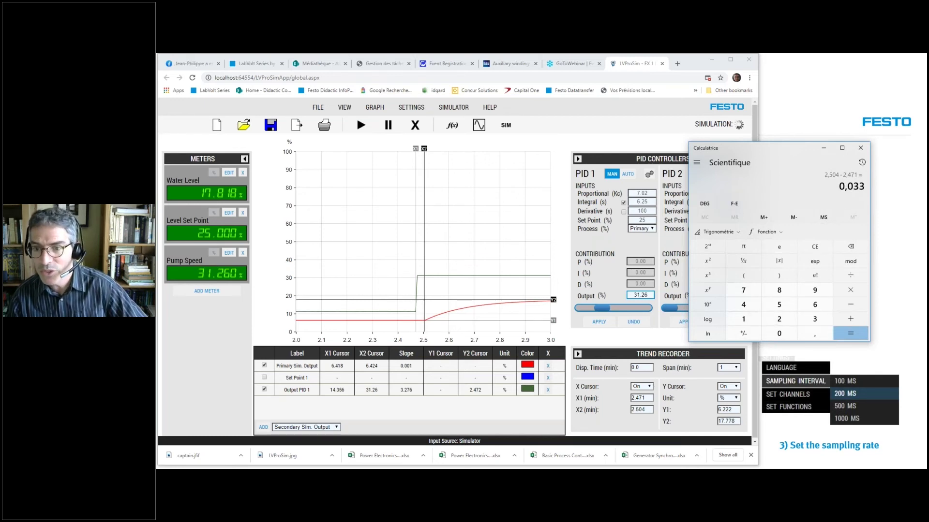
click(850, 289)
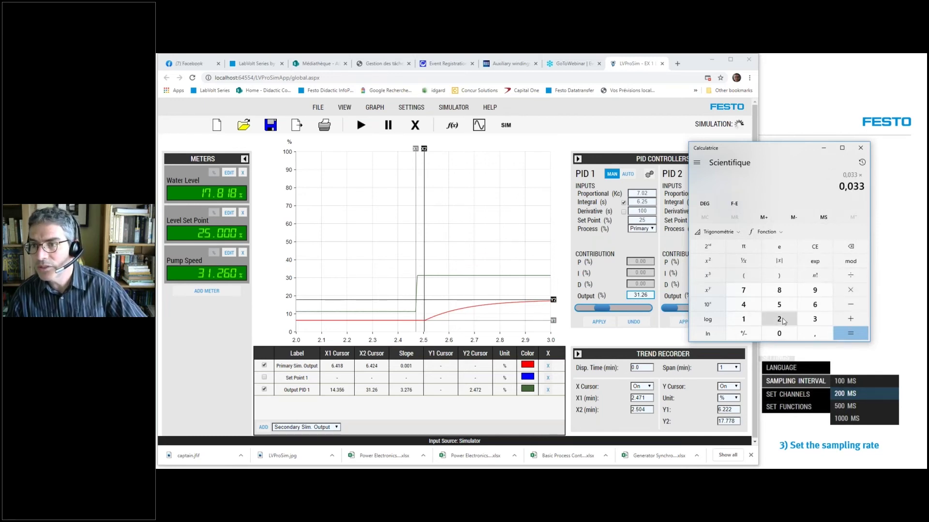
click(815, 304)
click(779, 333)
click(854, 335)
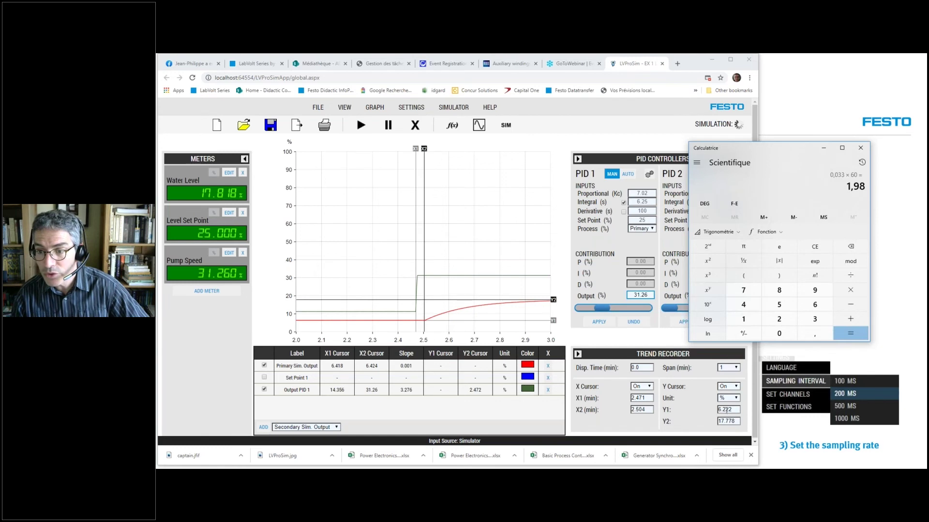
- Calculate the water level at 63.2% of its change as 17,778 minus 6,222, multiplied by 0,632, plus 6,222
text(17,)
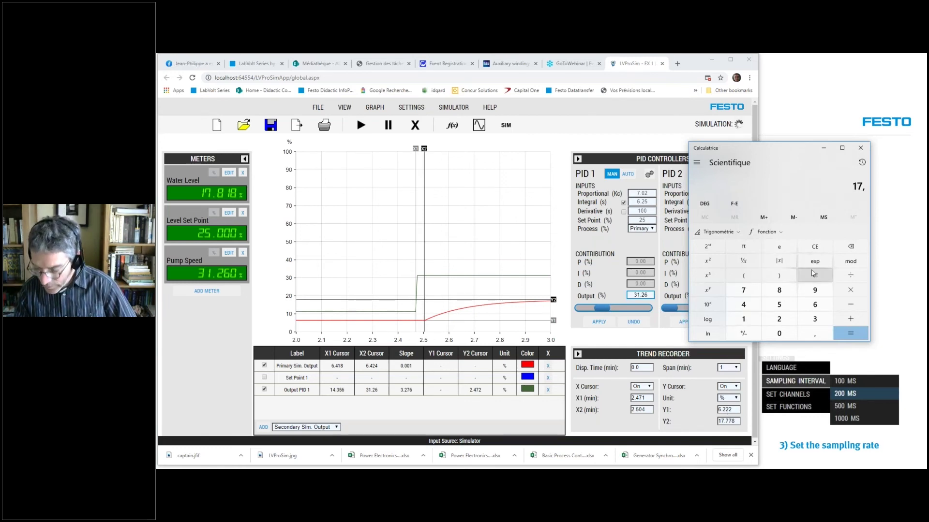
text(778)
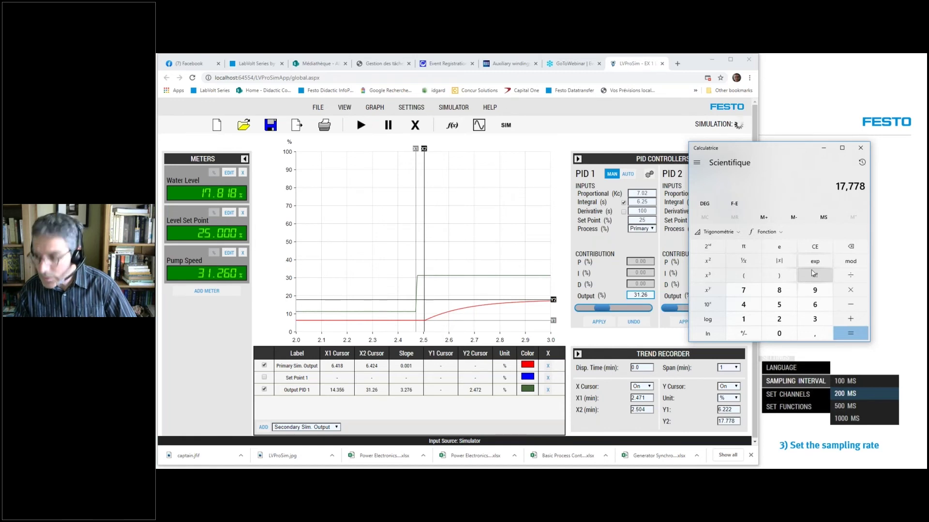
key(minus)
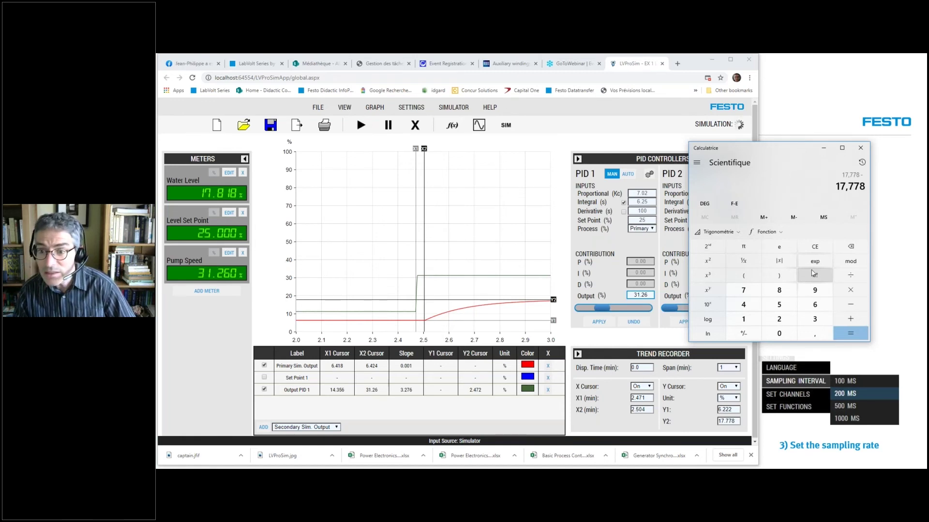
text(6,222)
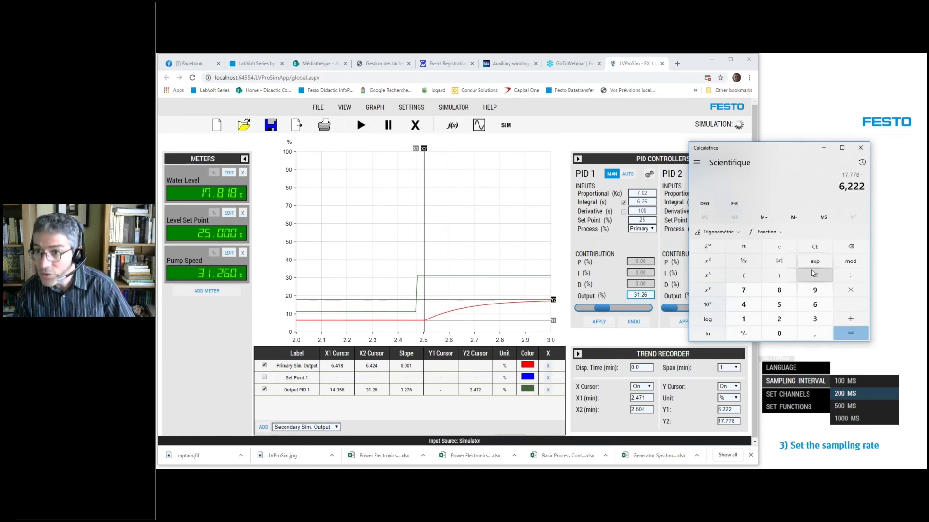
key(Return)
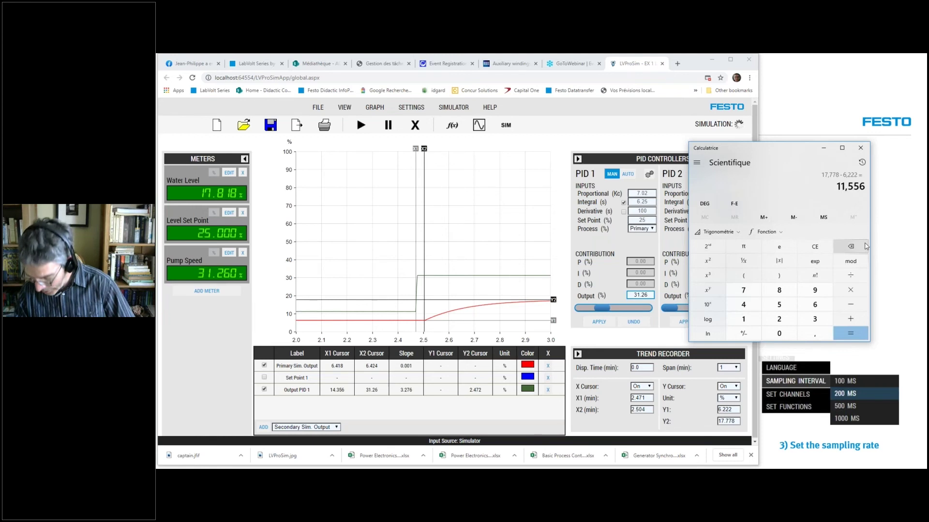
key(asterisk)
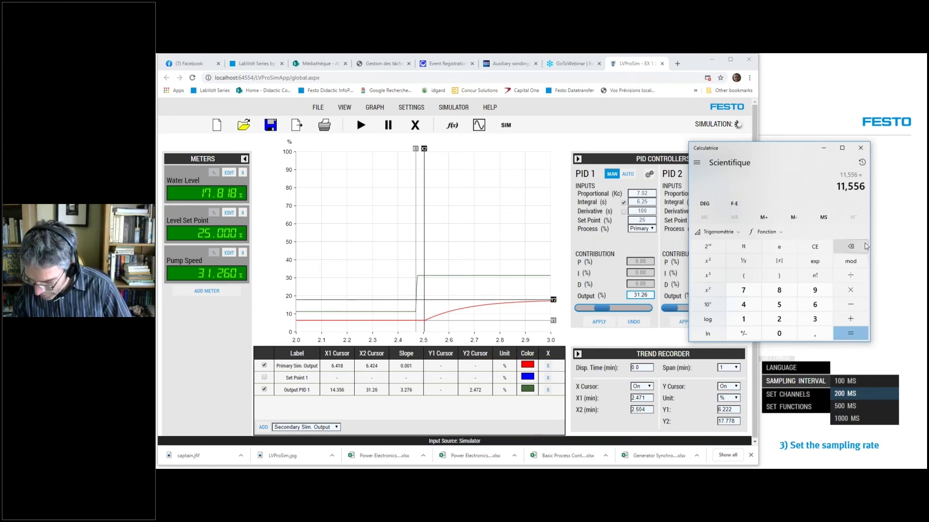
text(0,632)
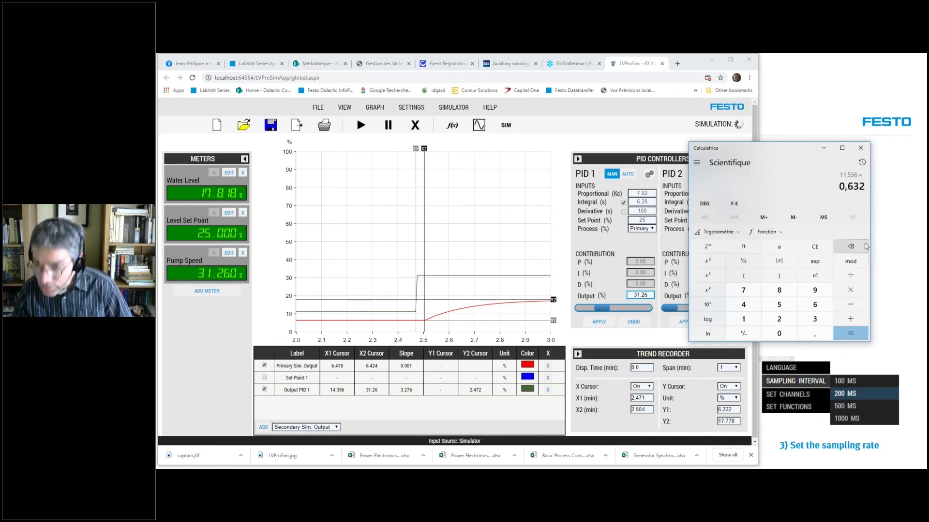
key(Return)
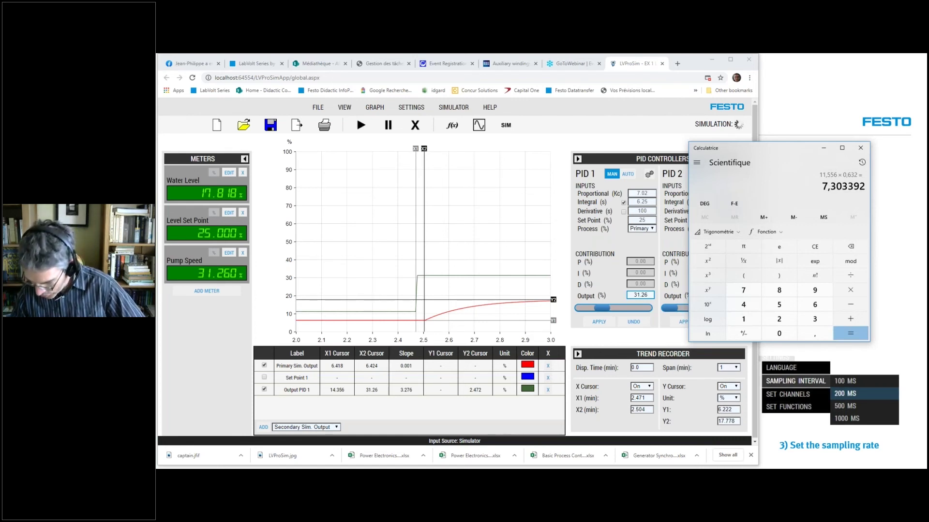
key(plus)
text(6,222)
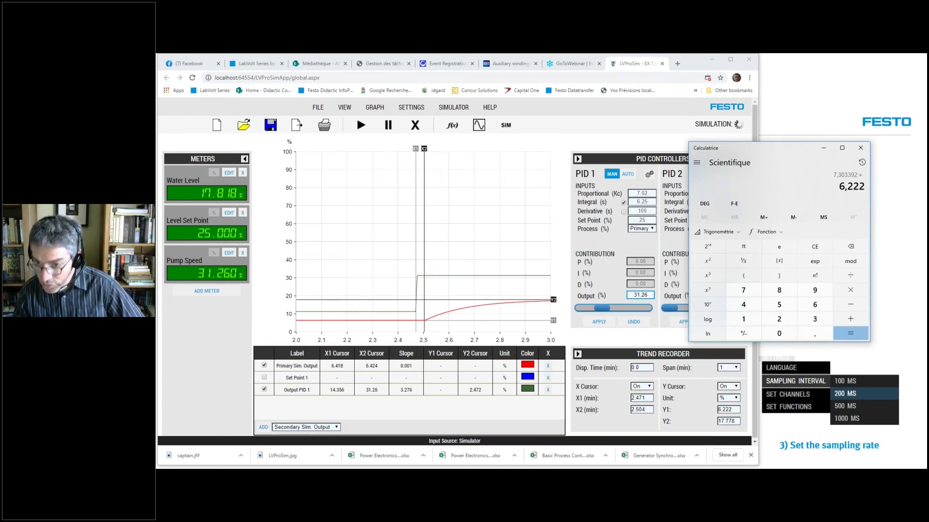
key(Return)
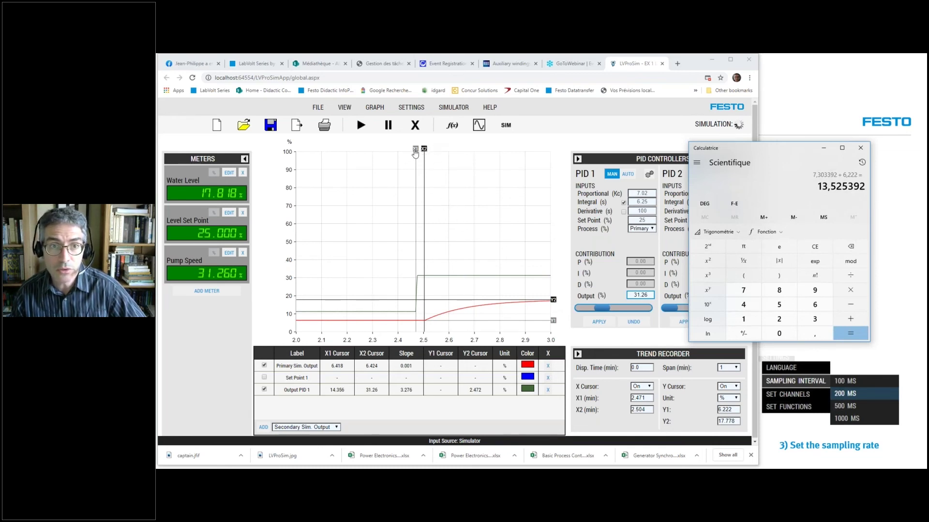
- In LVProSim, move the X1 cursor to about 2.673 min, where the water level curve reaches roughly 13.5%
drag(415, 152, 453, 154)
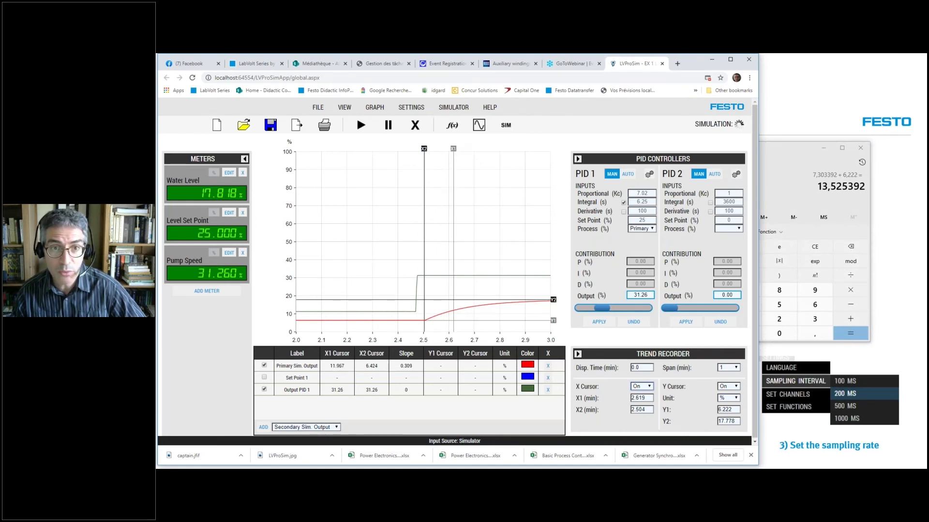
drag(454, 152, 467, 149)
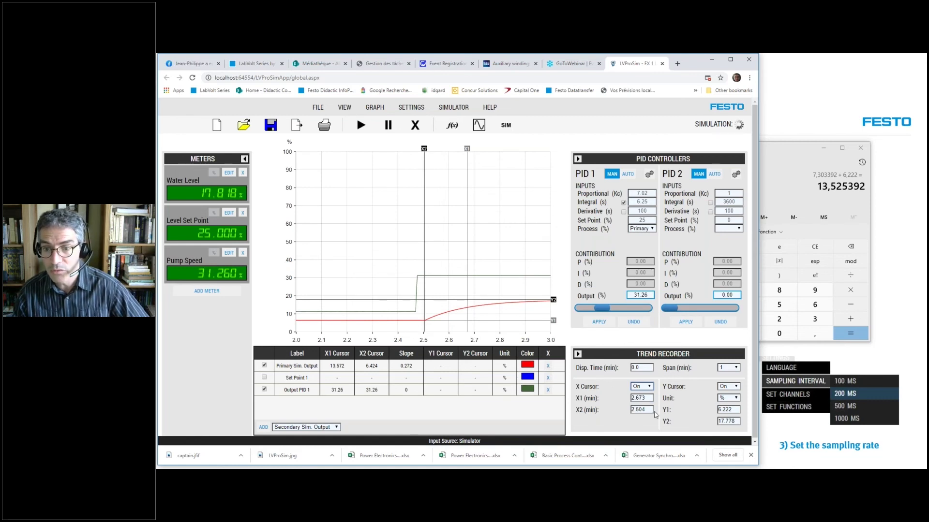
- Switch to the Windows Calculator and calculate the time constant in seconds as 2,673 minus 2,504, multiplied by 60
click(798, 156)
key(Return)
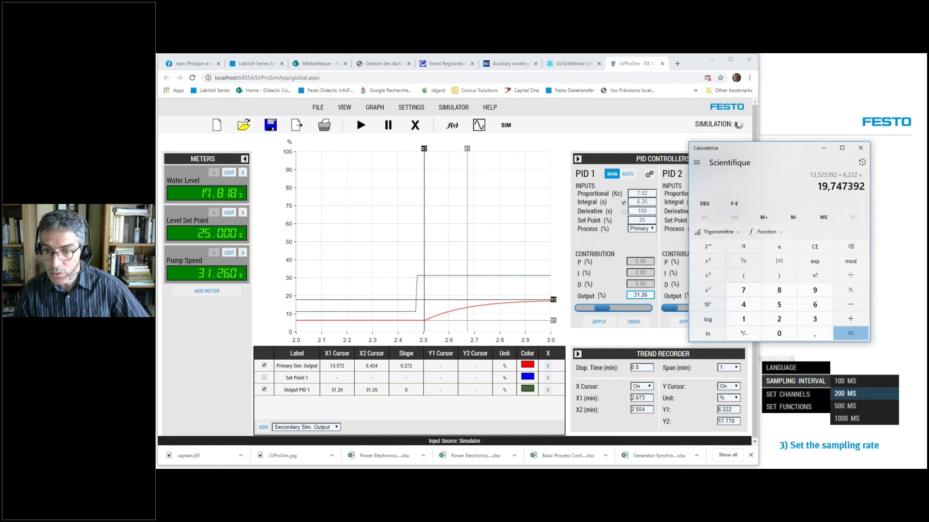
text(2,6)
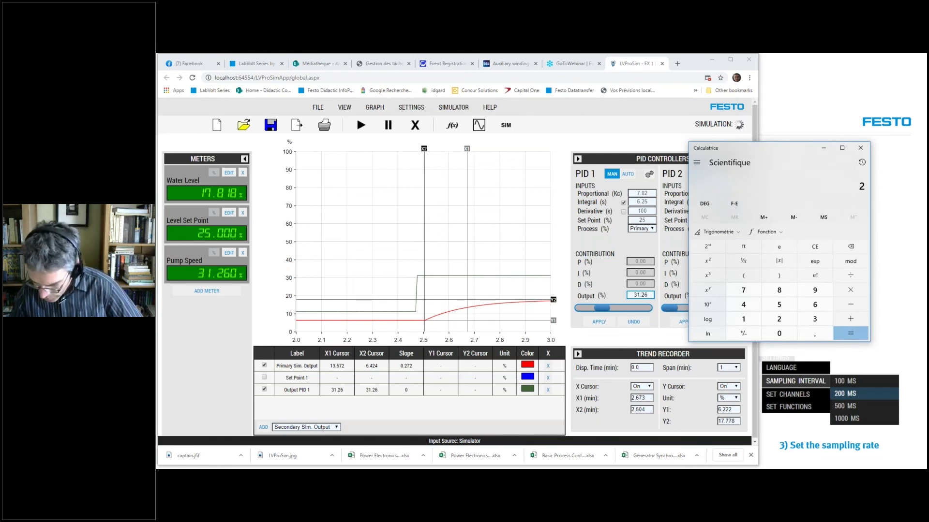
text(73)
key(minus)
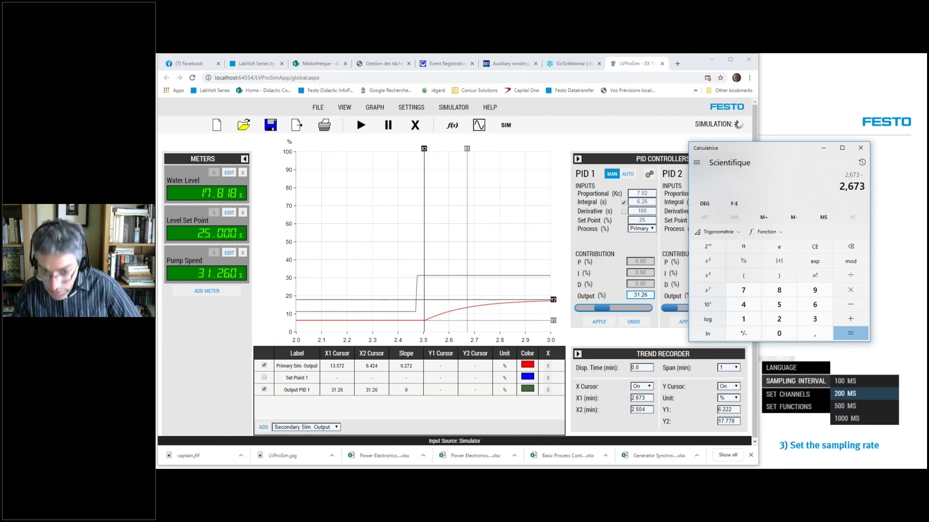
text(2,504)
key(Return)
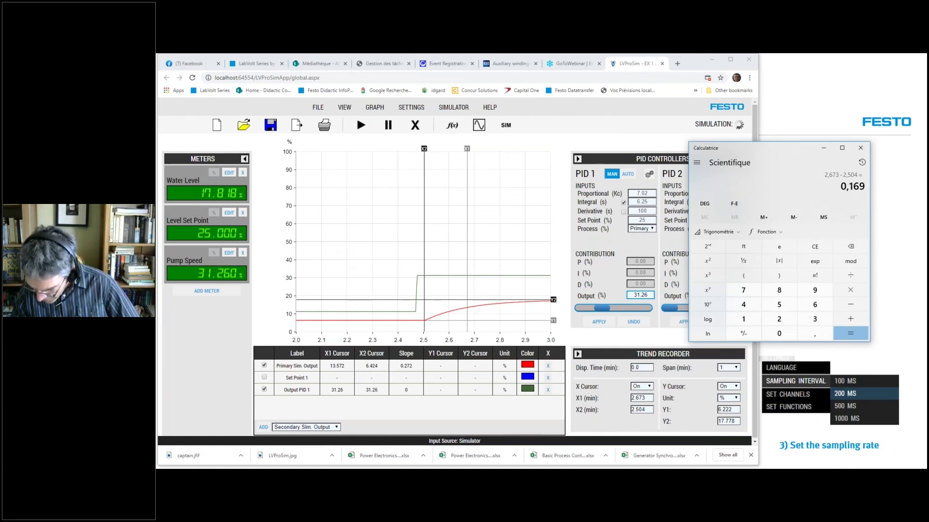
text(*60)
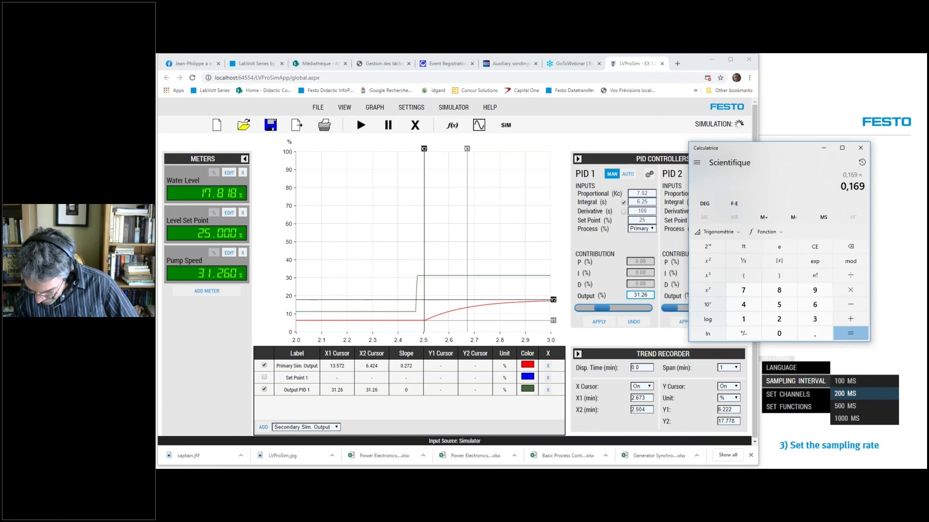
key(Return)
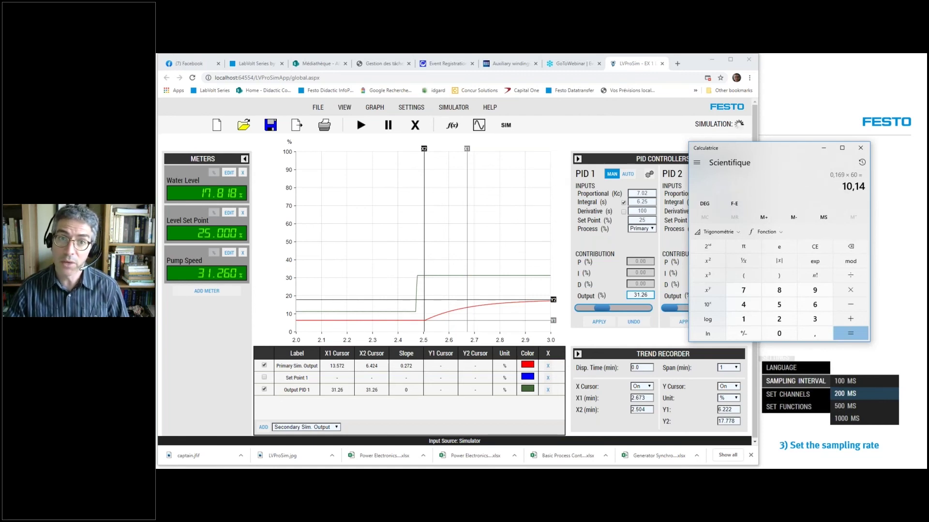
- Open LVProSim's Simulator window and place it so the Primary Process Dynamics can be compared with the calculated gain, dead time and time constant
click(506, 127)
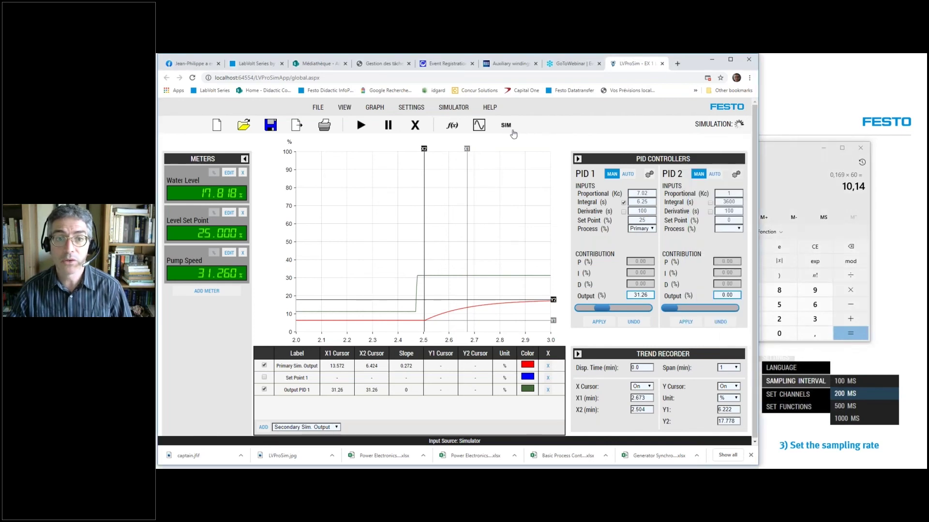
drag(510, 136, 452, 135)
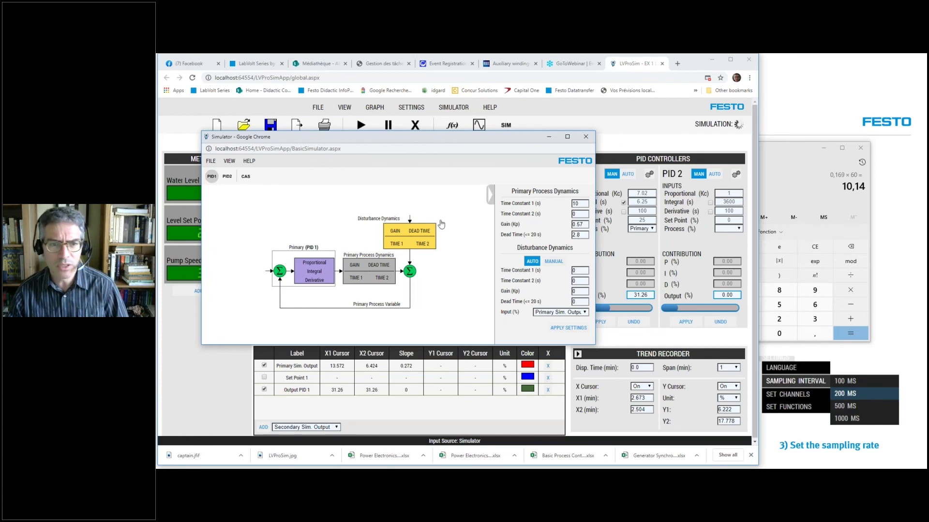
- Compare the Simulator window's Primary Process Dynamics with the calculated values, moving the window off the meters, and minimize it
drag(405, 140, 477, 144)
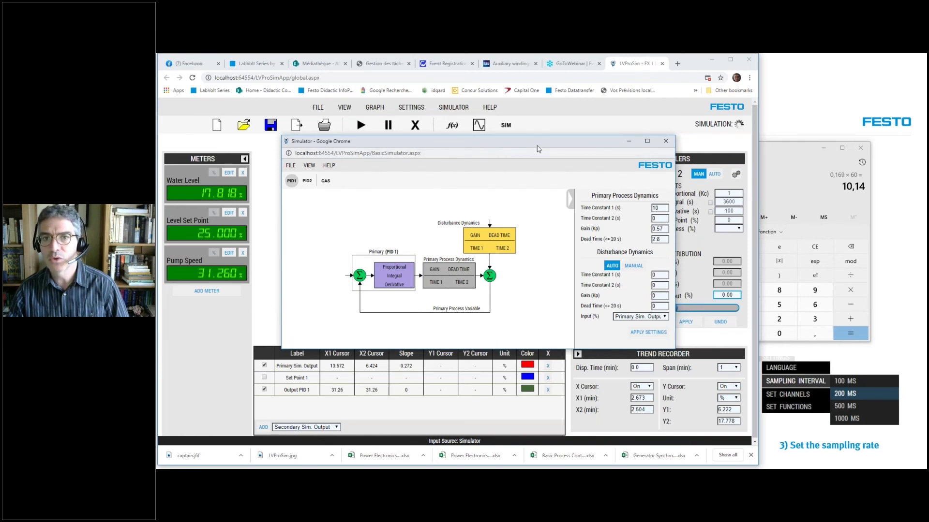
drag(537, 145, 477, 153)
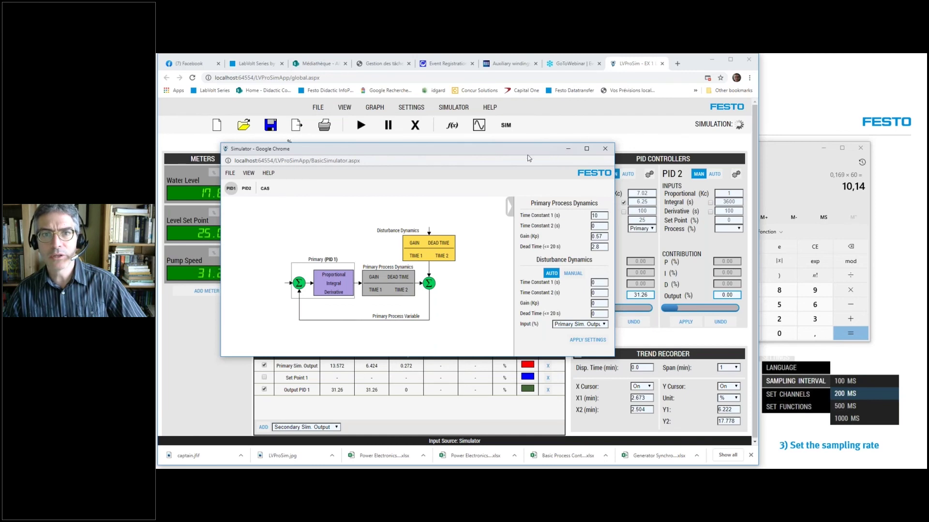
drag(537, 156, 584, 170)
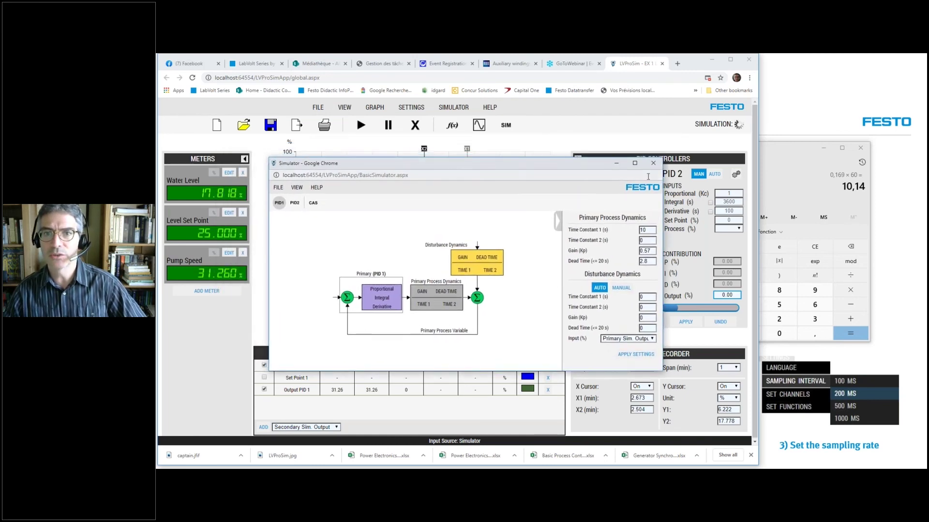
click(615, 165)
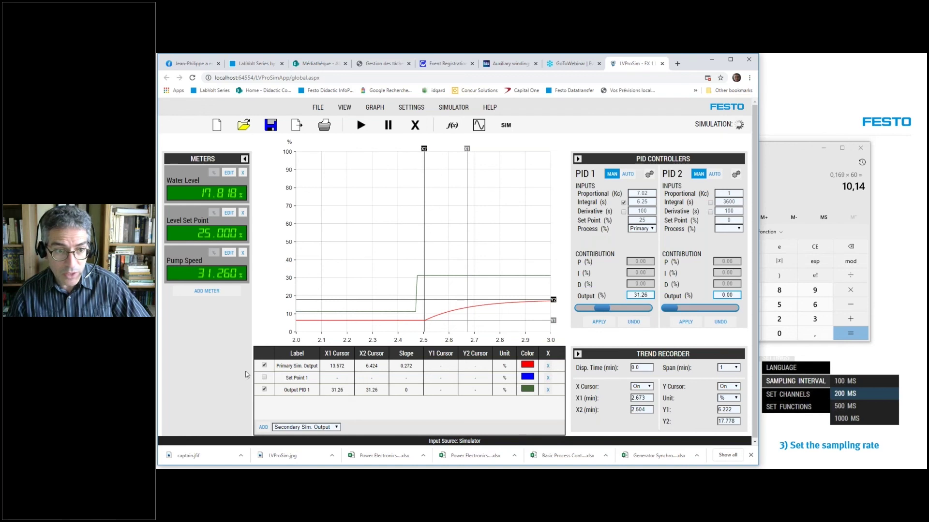
- Display the Set Point 1 curve on the trend graph and move the X1 cursor to about 2.698 min, keeping the curves clear of dialogs
click(264, 377)
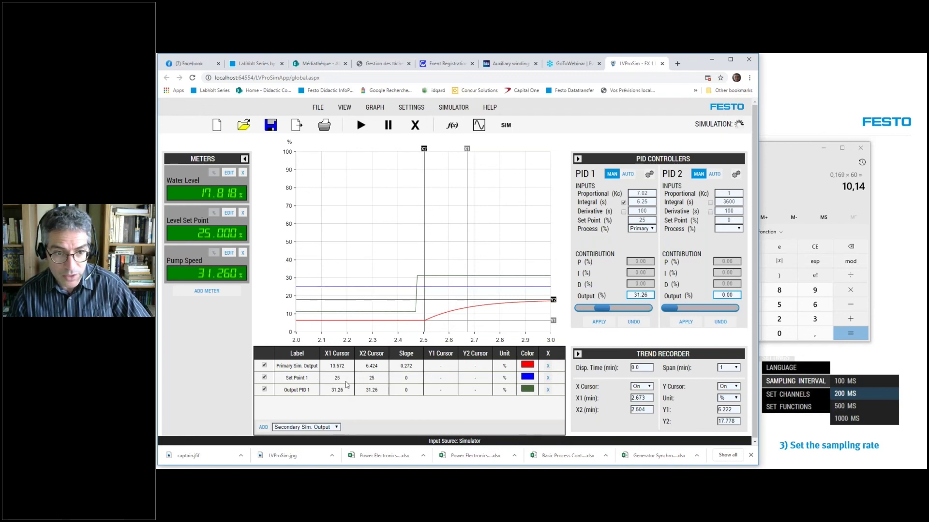
mouse_move(467, 149)
mouse_down()
mouse_move(483, 151)
mouse_move(473, 151)
mouse_up()
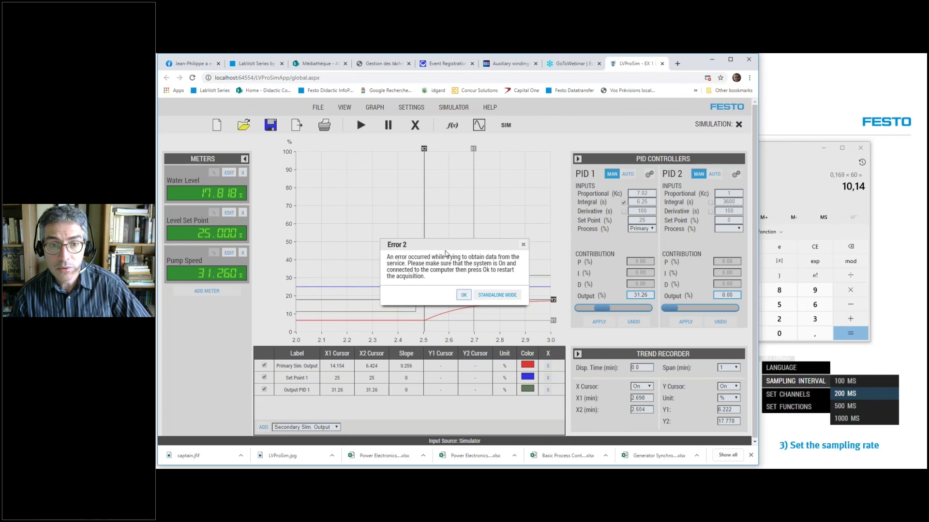
drag(445, 247, 251, 116)
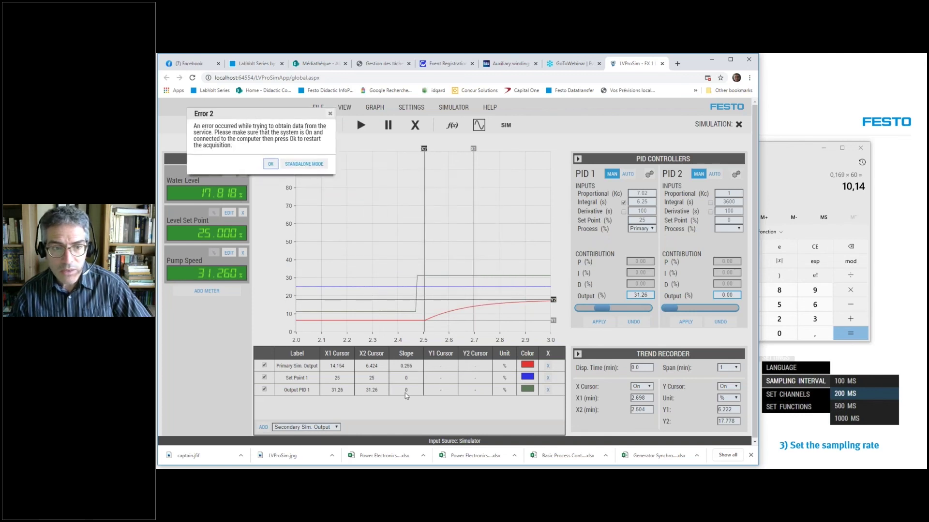